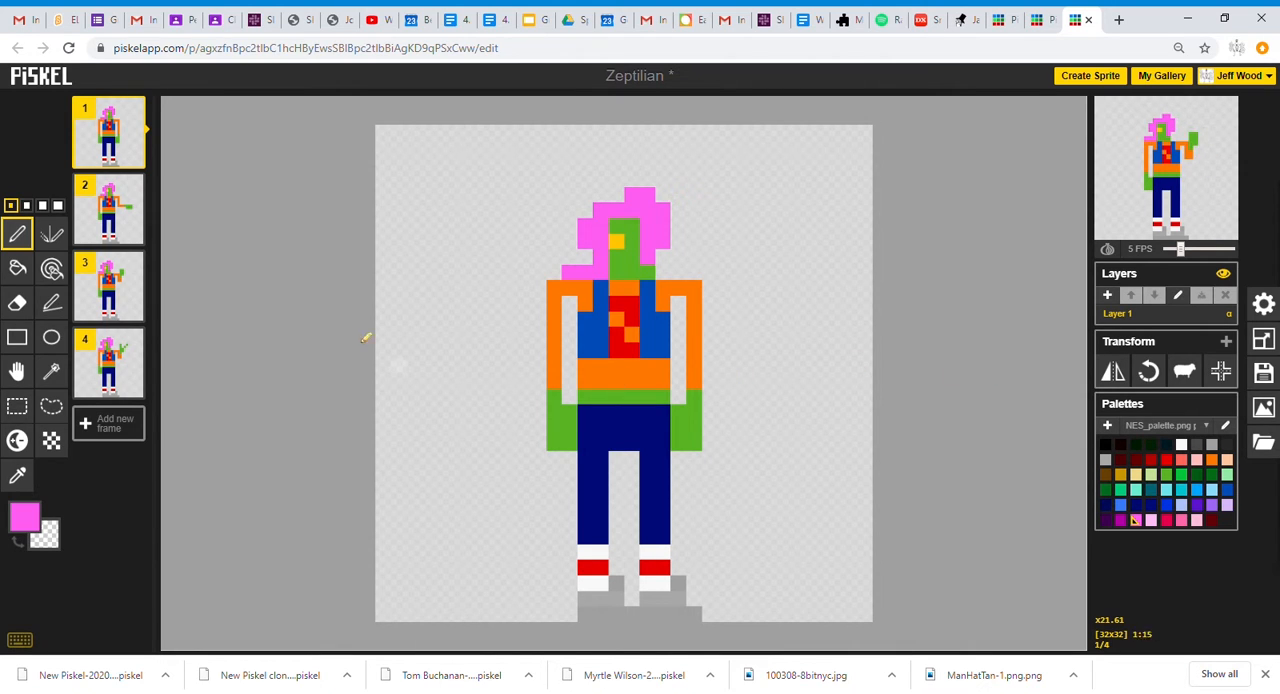
Look through frames 2, 3 and 4 of the Zeptilian sprite to compare the arm poses.
click(108, 205)
click(110, 285)
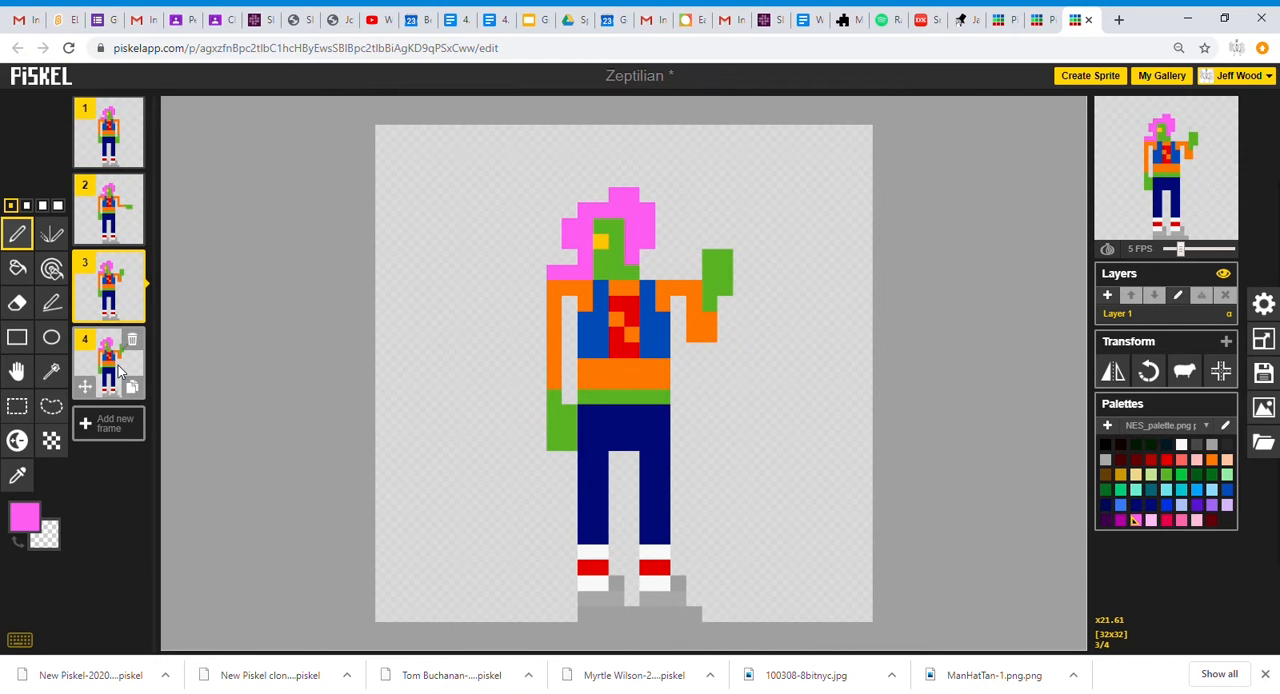
click(114, 370)
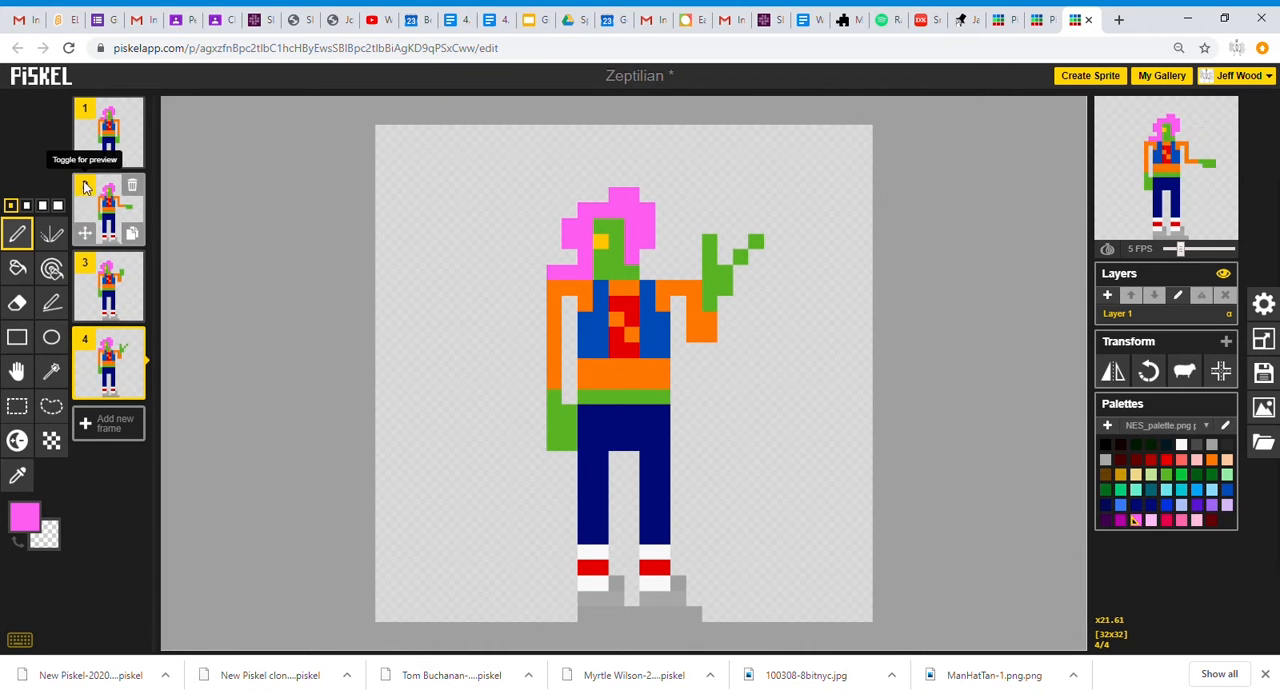
Exclude frames 2, 3 and 4 from the animation preview so only frame 1 plays.
click(86, 343)
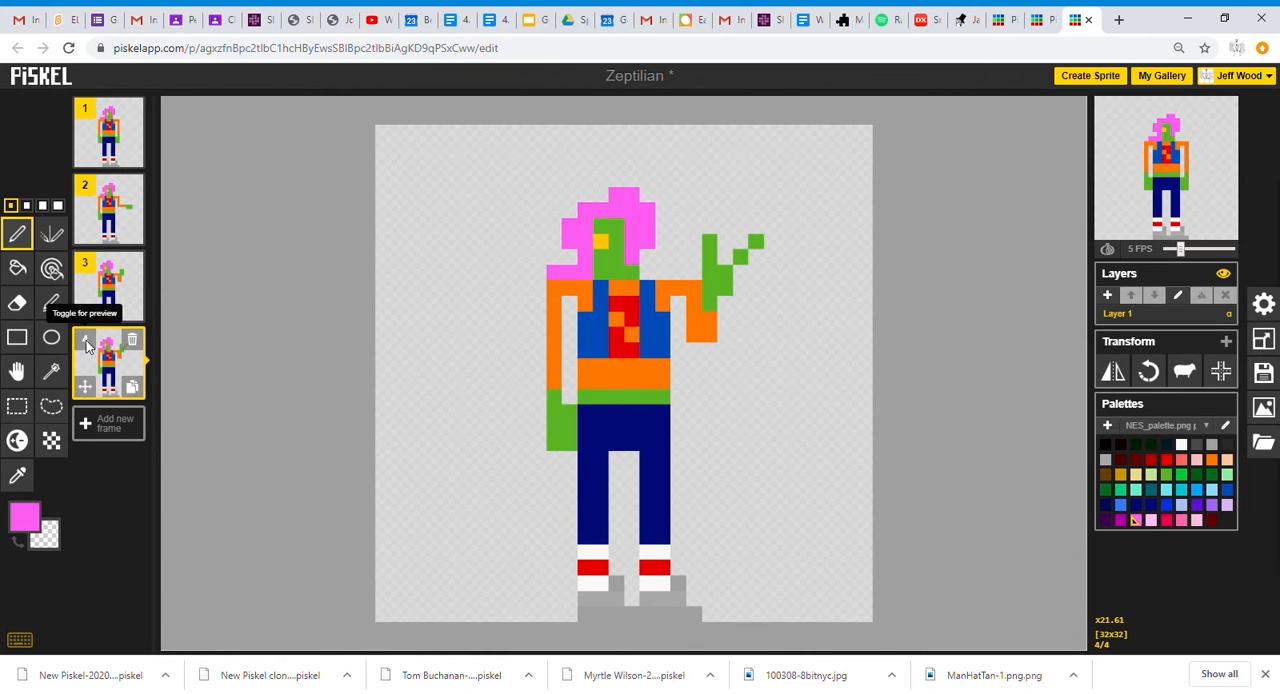
click(85, 263)
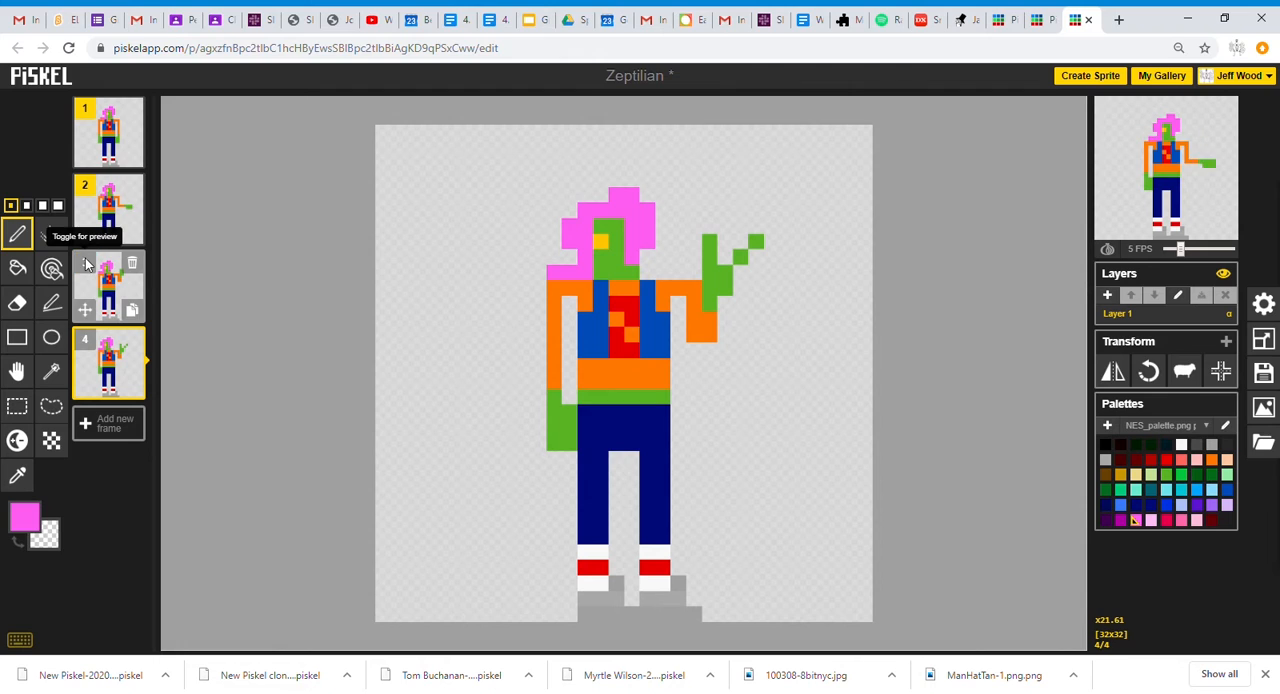
click(86, 186)
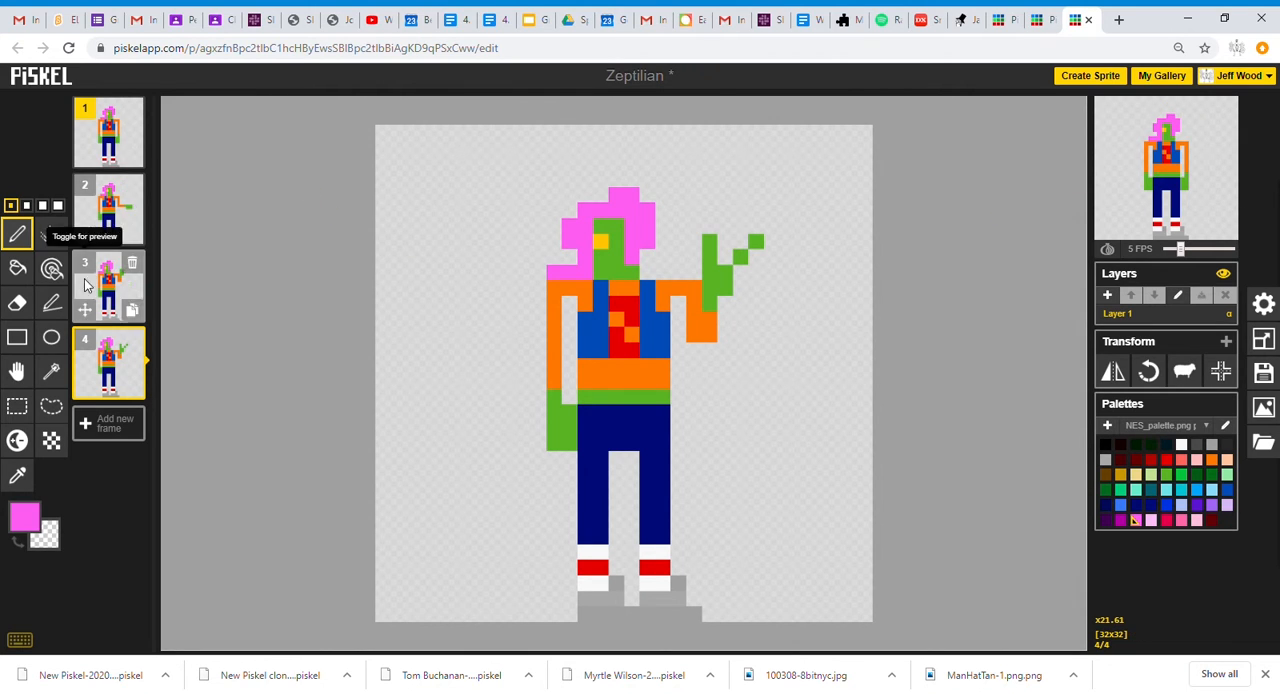
click(85, 186)
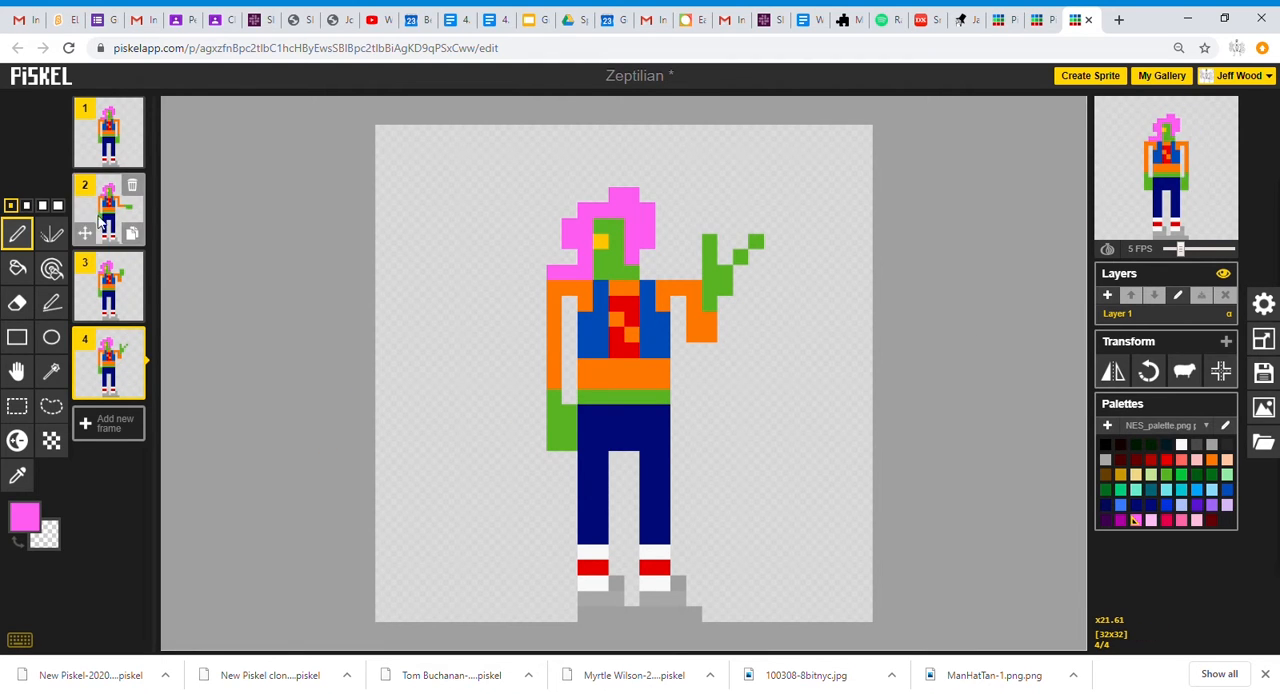
click(85, 186)
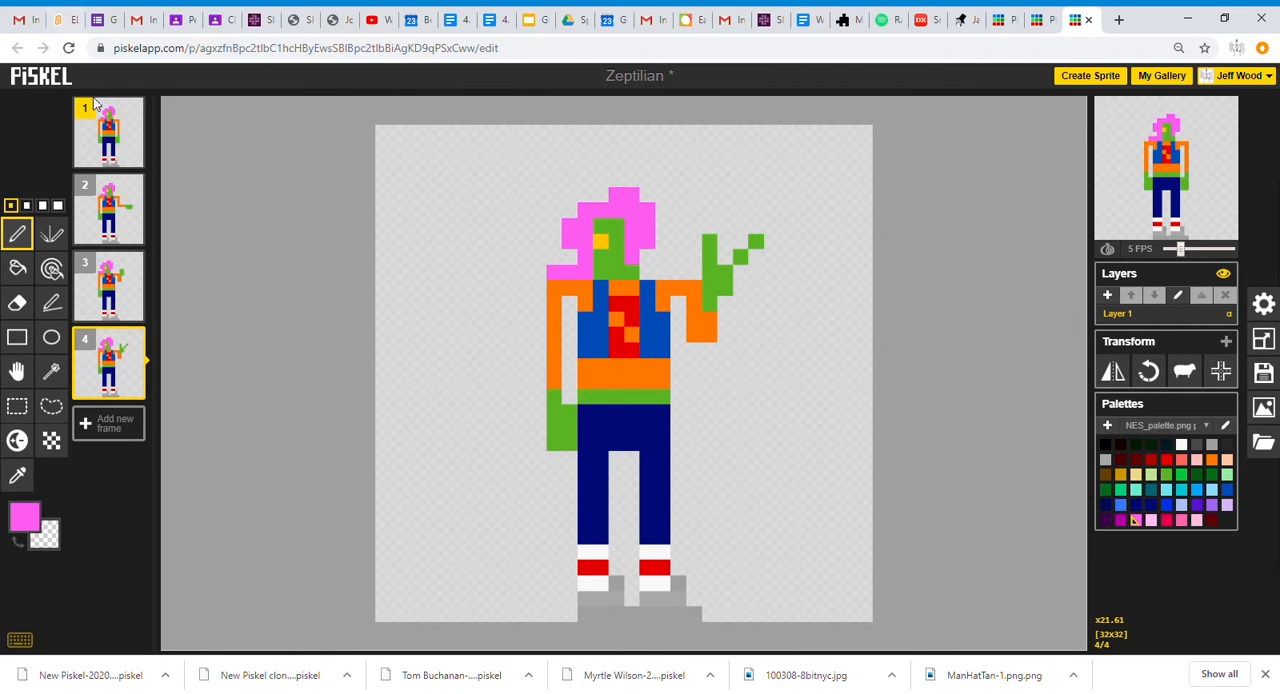
Duplicate frame 1 and erase the legs, socks and shoes in the copy.
mouse_move(143, 127)
click(133, 157)
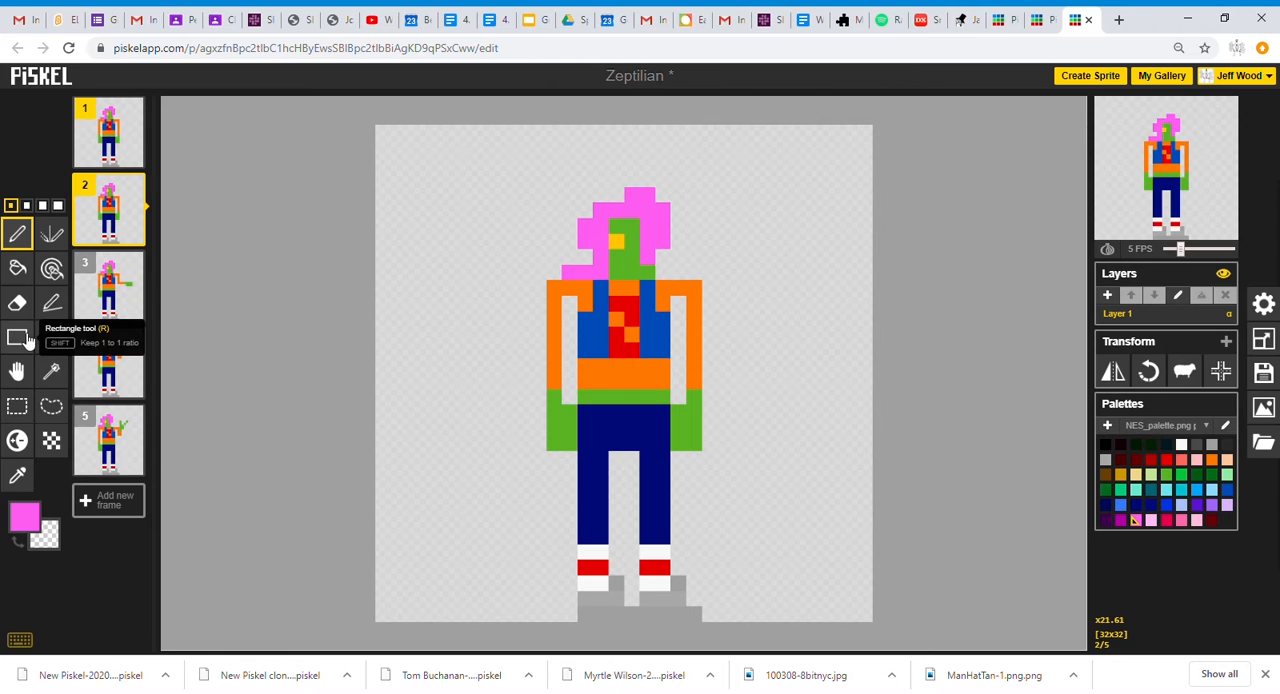
click(17, 303)
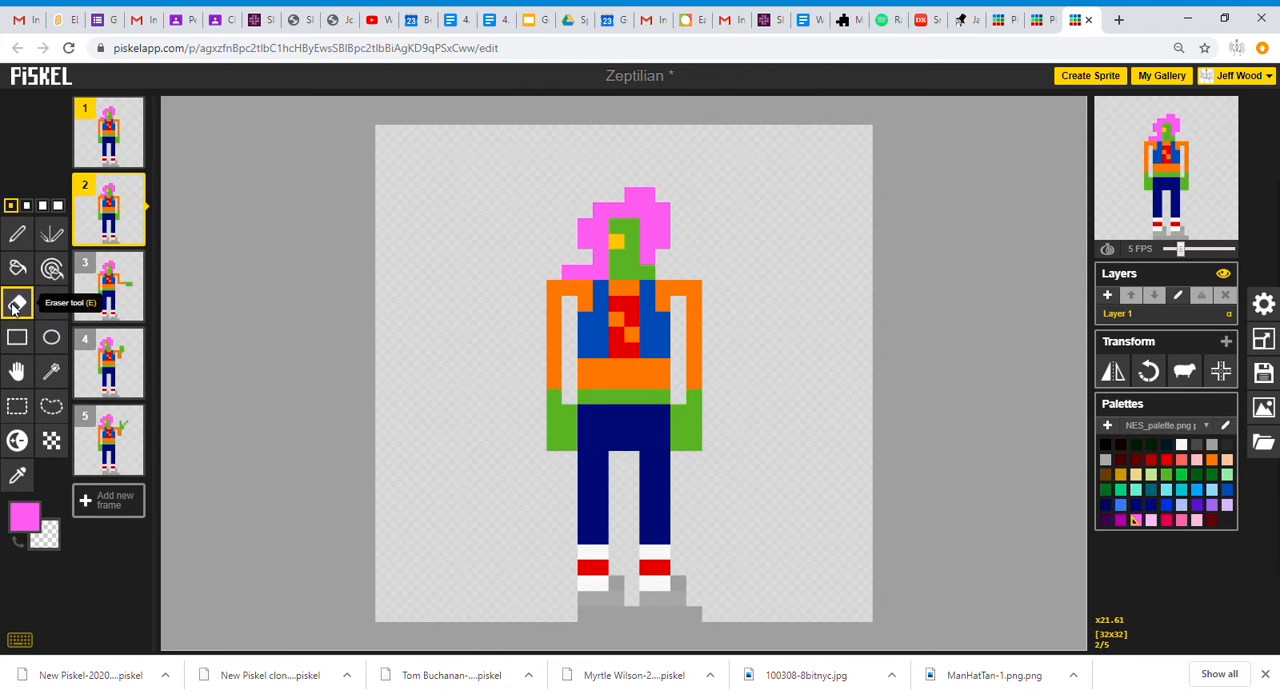
mouse_move(584, 468)
mouse_down()
mouse_move(609, 513)
mouse_move(649, 464)
mouse_move(651, 505)
mouse_up()
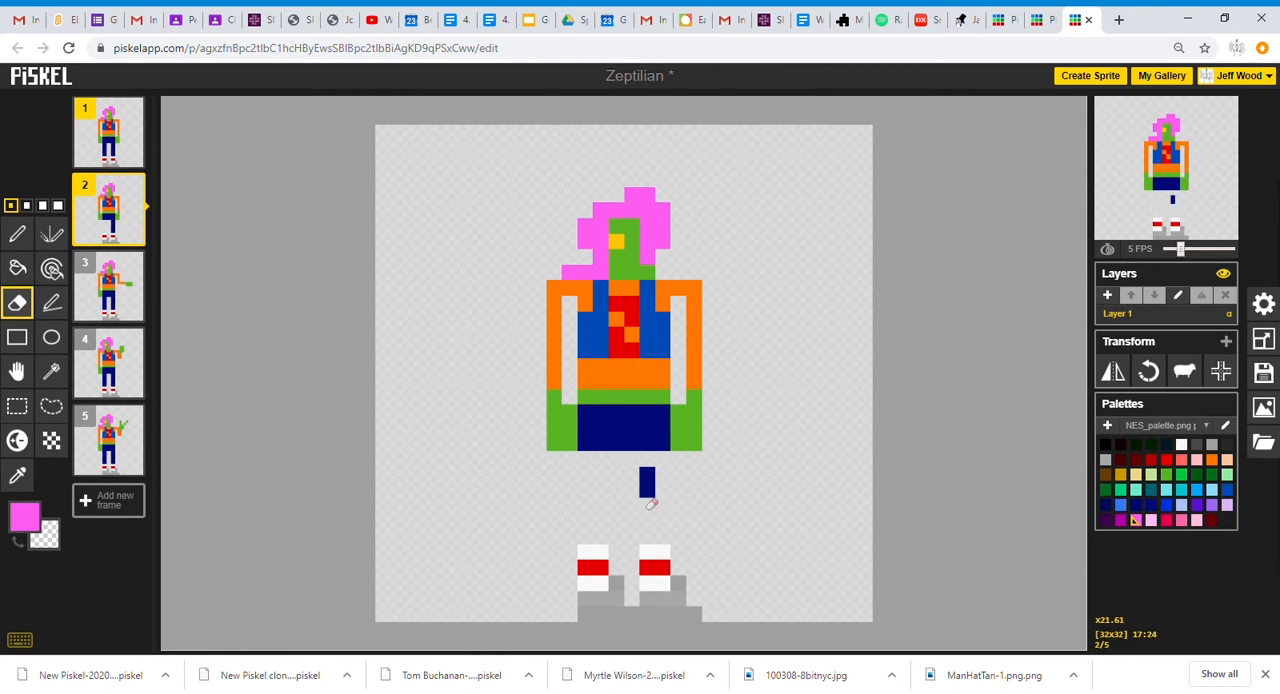
Enable onion skin and draw two legs spread apart in frame 2 with the trousers' navy blue.
click(1107, 248)
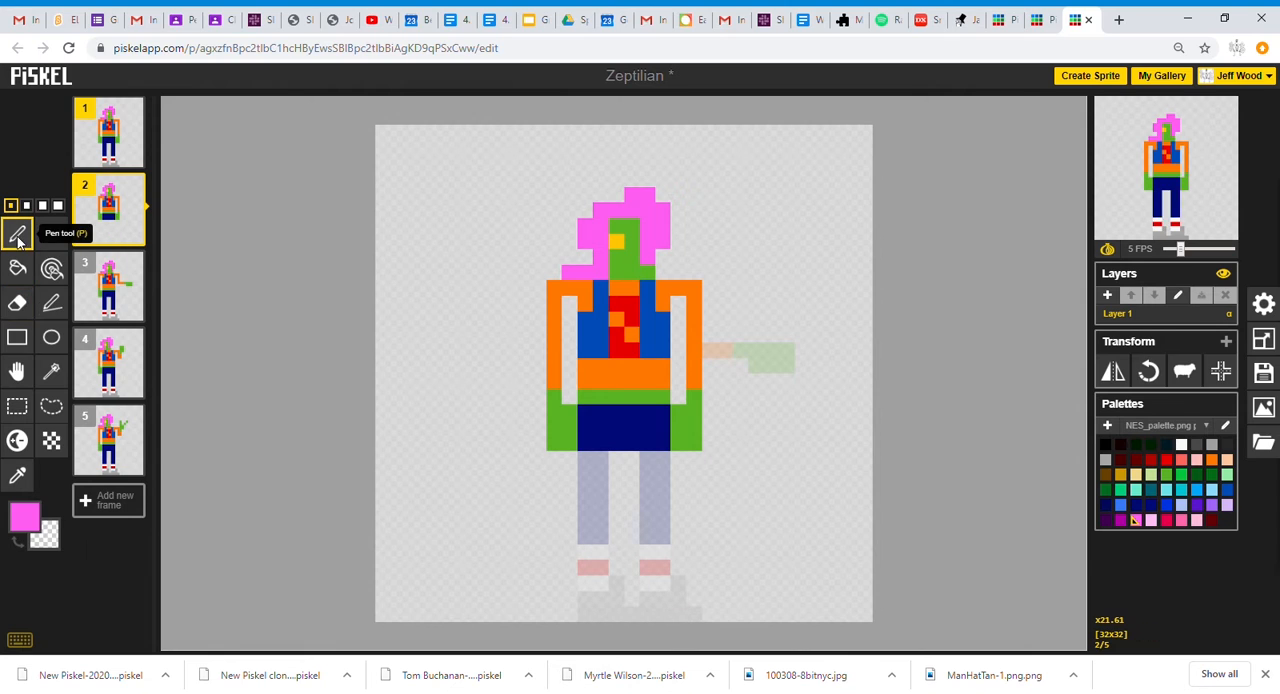
click(17, 476)
click(605, 440)
click(17, 234)
mouse_move(601, 457)
mouse_down()
mouse_move(567, 535)
mouse_move(538, 521)
mouse_up()
drag(647, 458, 690, 518)
click(692, 509)
click(553, 537)
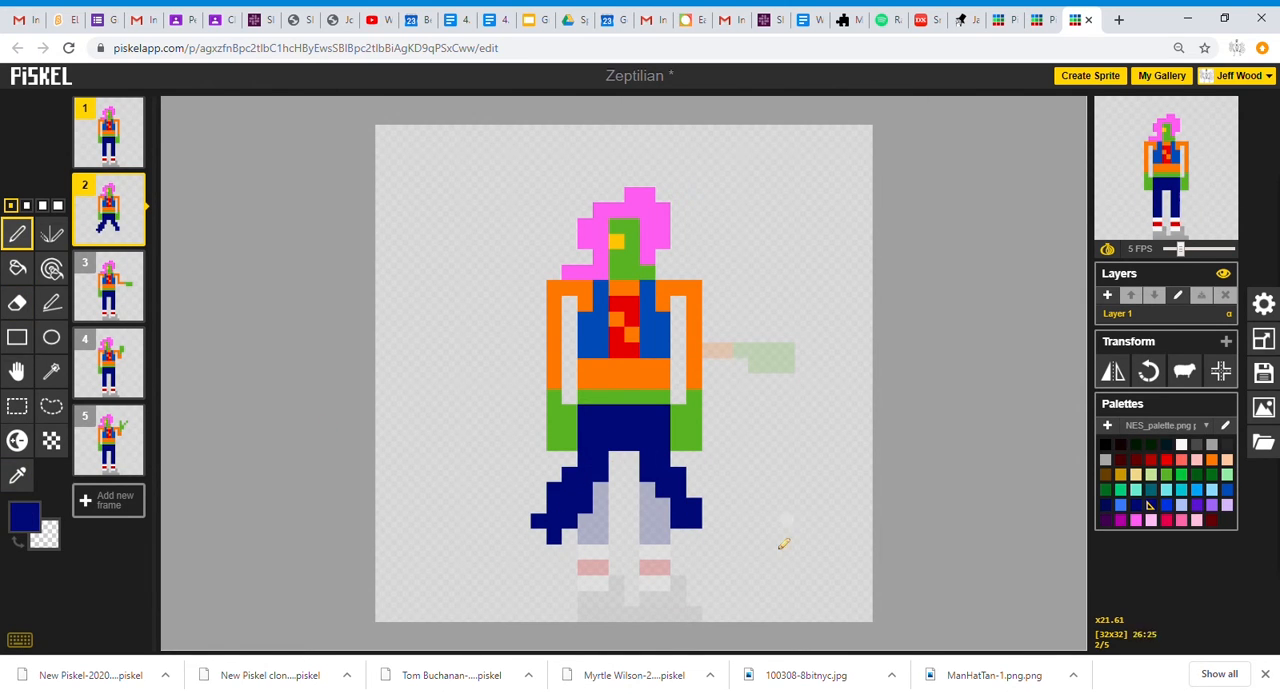
Paint white sock tops with red stripe pixels below both trouser legs in frame 2.
click(1181, 446)
drag(548, 548, 538, 537)
drag(694, 537, 710, 532)
click(108, 134)
click(17, 475)
click(593, 567)
click(108, 210)
click(528, 564)
click(17, 233)
click(1166, 459)
click(538, 551)
drag(709, 551, 726, 552)
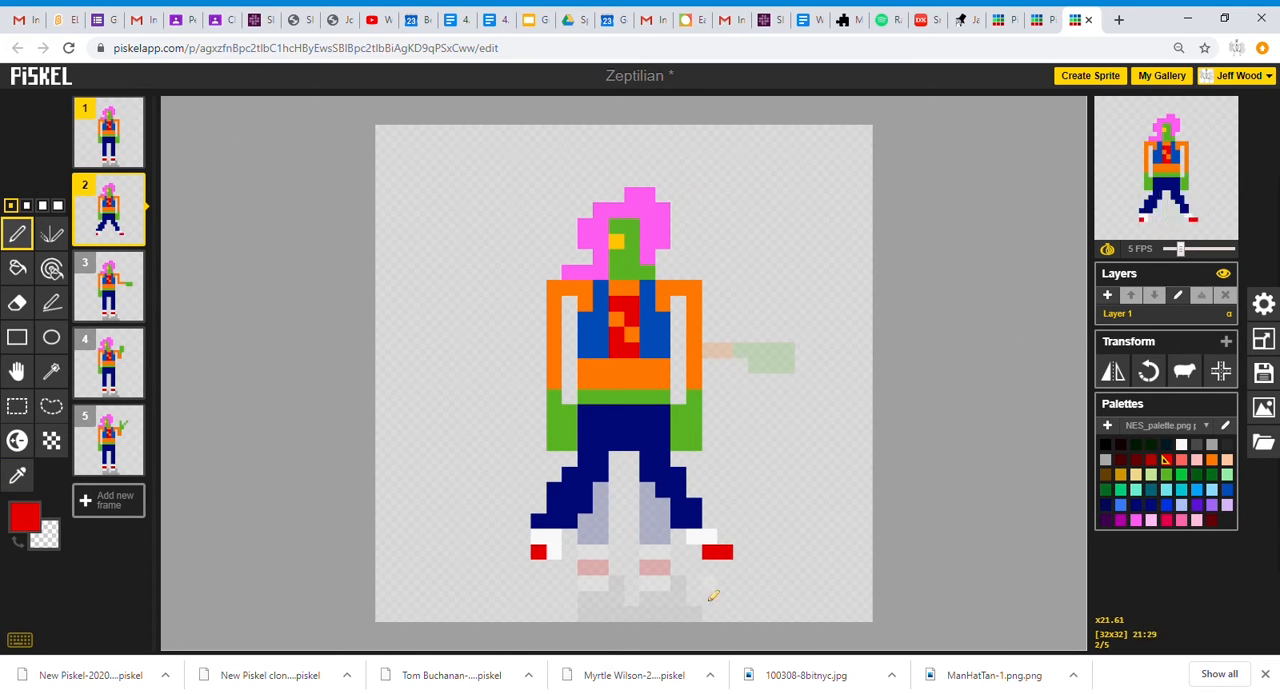
Complete both socks in frame 2 with white pixels and one more red stripe pixel on the left-hand sock.
click(1181, 445)
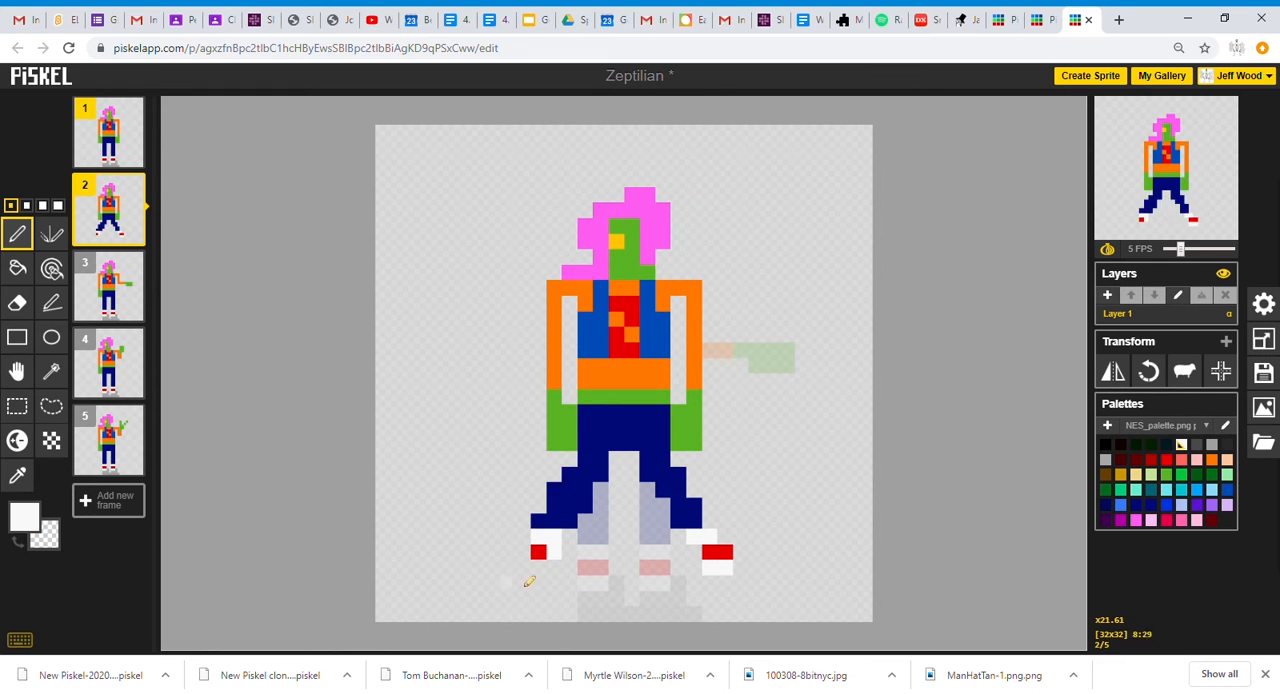
click(1166, 459)
click(554, 567)
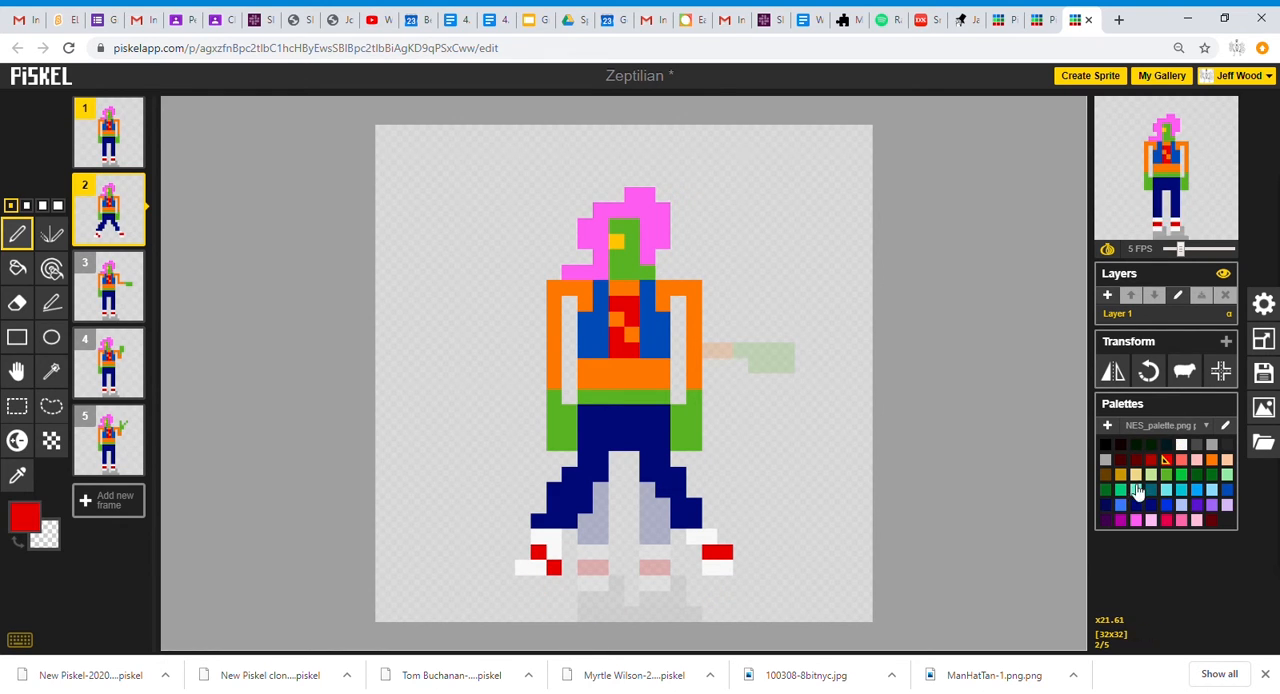
click(1181, 445)
click(538, 583)
Add a grey shoe pixel under the right-hand sock, then move that foot down one pixel.
click(1212, 446)
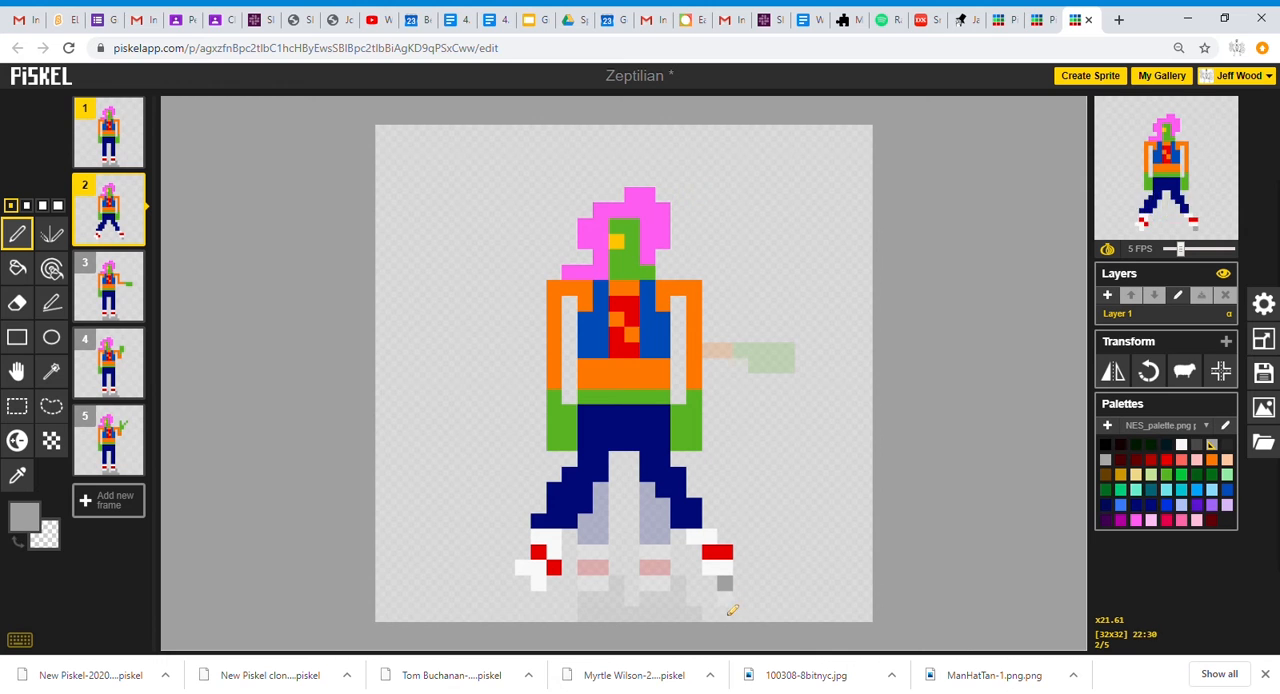
click(16, 405)
mouse_move(670, 529)
mouse_down()
mouse_move(747, 590)
mouse_move(739, 597)
mouse_move(740, 583)
mouse_up()
key(ctrl+z)
drag(724, 567, 724, 583)
Fill the gap above the right-hand sock with the trousers' navy blue to lengthen the leg.
click(17, 234)
click(17, 475)
click(578, 492)
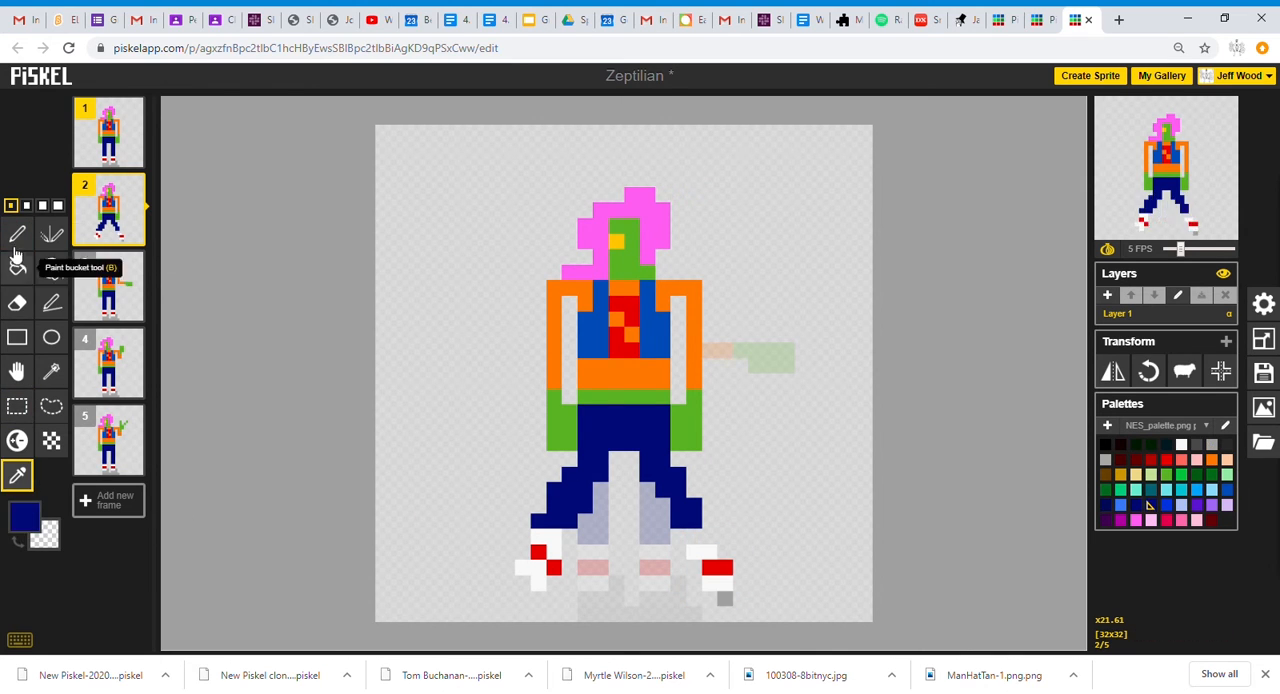
click(17, 235)
drag(694, 536, 709, 536)
Paint grey shoes under both socks of the spread legs in frame 2.
click(1212, 445)
drag(740, 583, 740, 598)
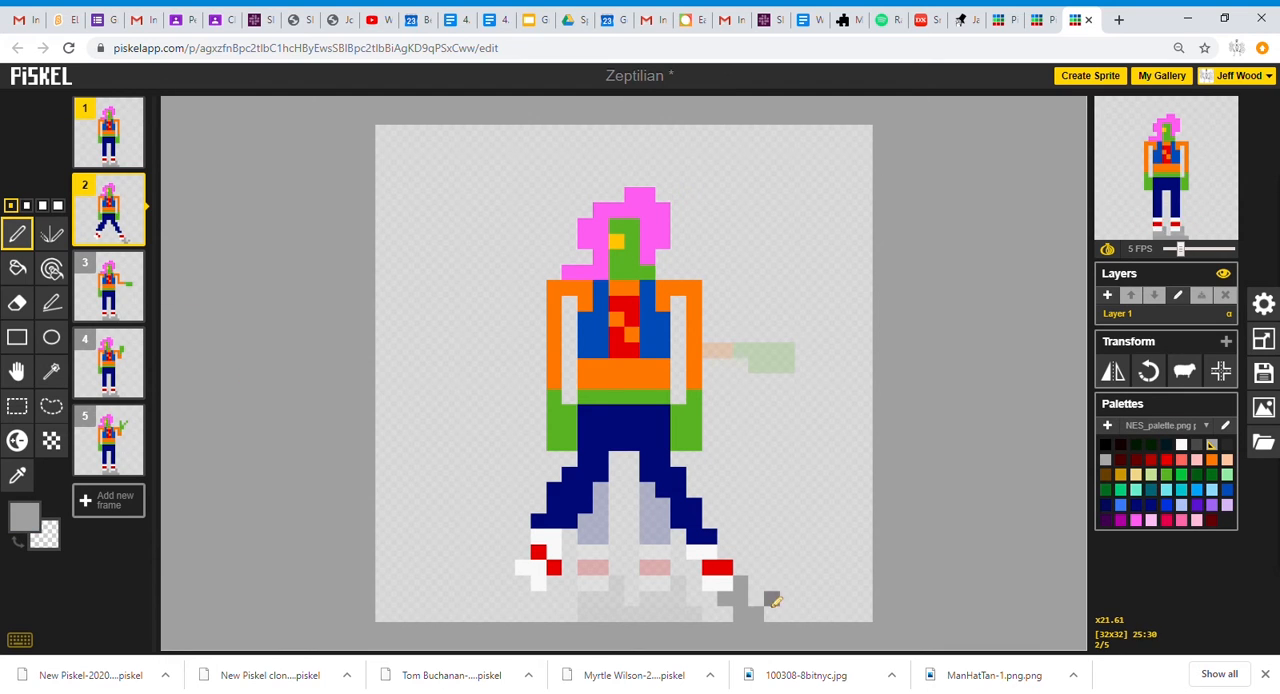
mouse_move(523, 583)
mouse_down()
mouse_move(523, 607)
mouse_move(554, 614)
mouse_up()
click(740, 568)
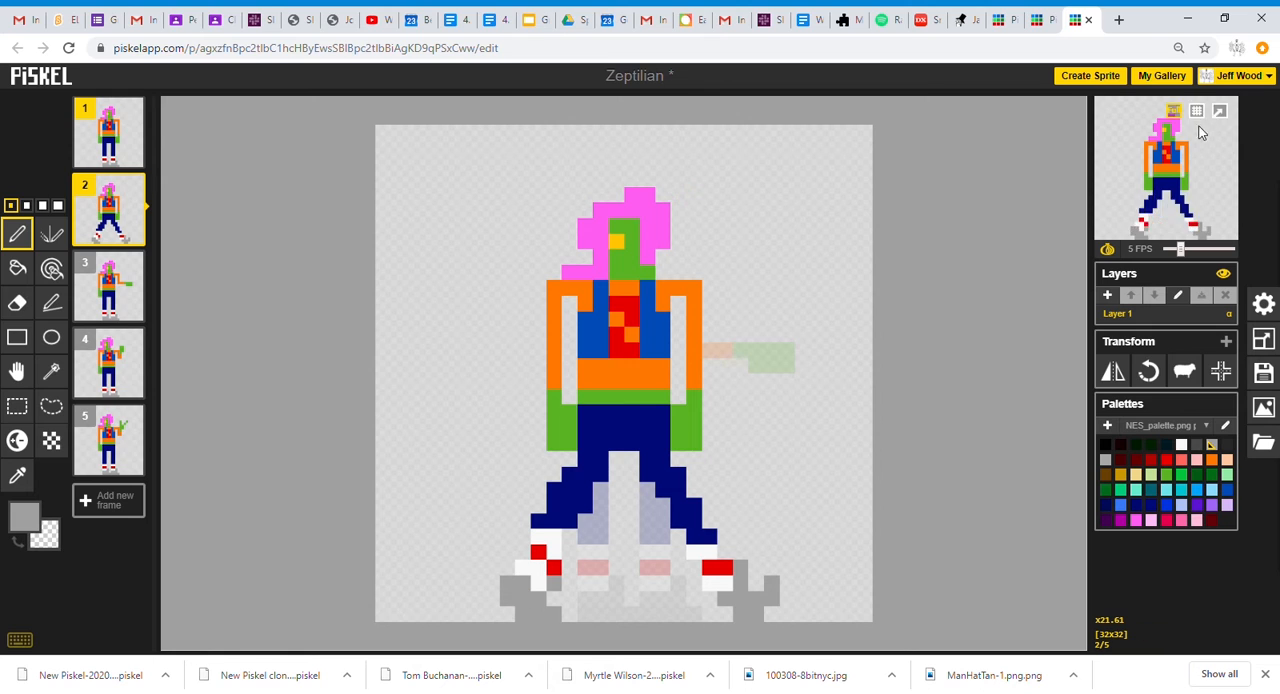
Erase the straight arms in frame 2 and draw orange arms curving outward from both shoulders.
click(18, 303)
mouse_move(554, 288)
mouse_down()
mouse_move(554, 443)
mouse_move(570, 412)
mouse_up()
mouse_move(694, 288)
mouse_down()
mouse_move(695, 424)
mouse_move(679, 414)
mouse_up()
click(24, 235)
click(1212, 460)
drag(554, 288, 523, 381)
drag(694, 288, 725, 382)
Draw hands at the ends of both outward arms with the green sampled from the waistband.
click(17, 475)
click(593, 397)
click(15, 240)
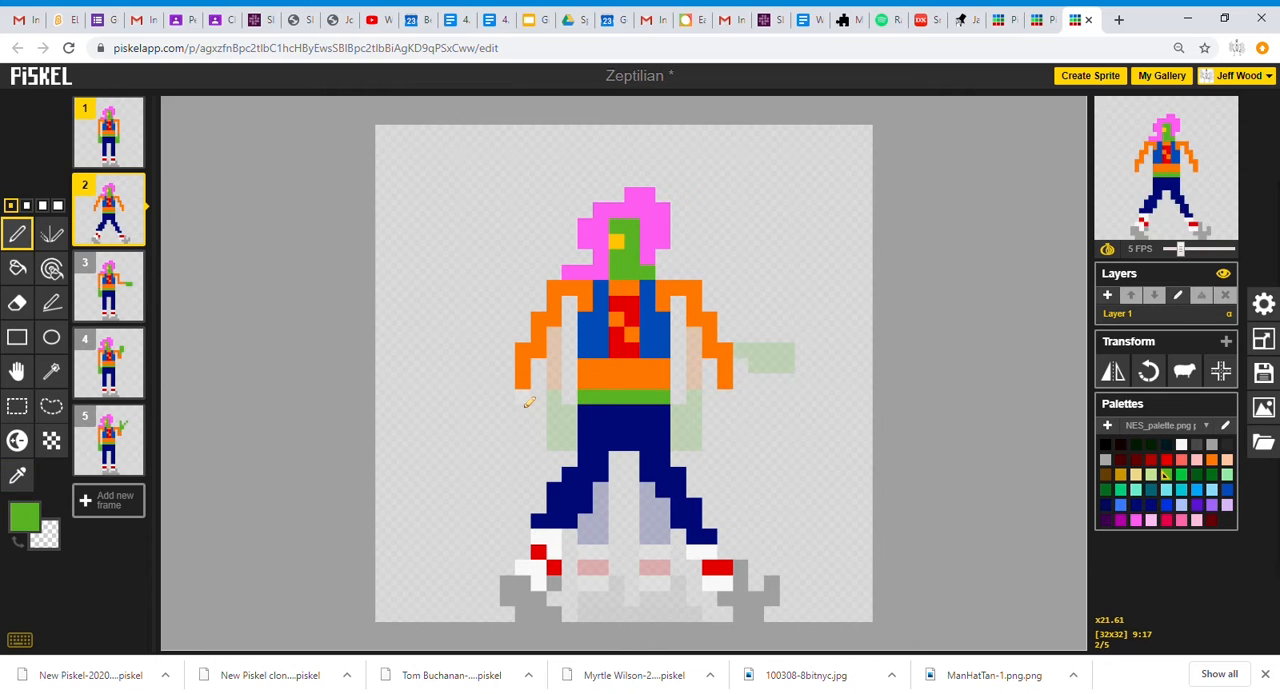
drag(511, 434, 525, 420)
click(522, 413)
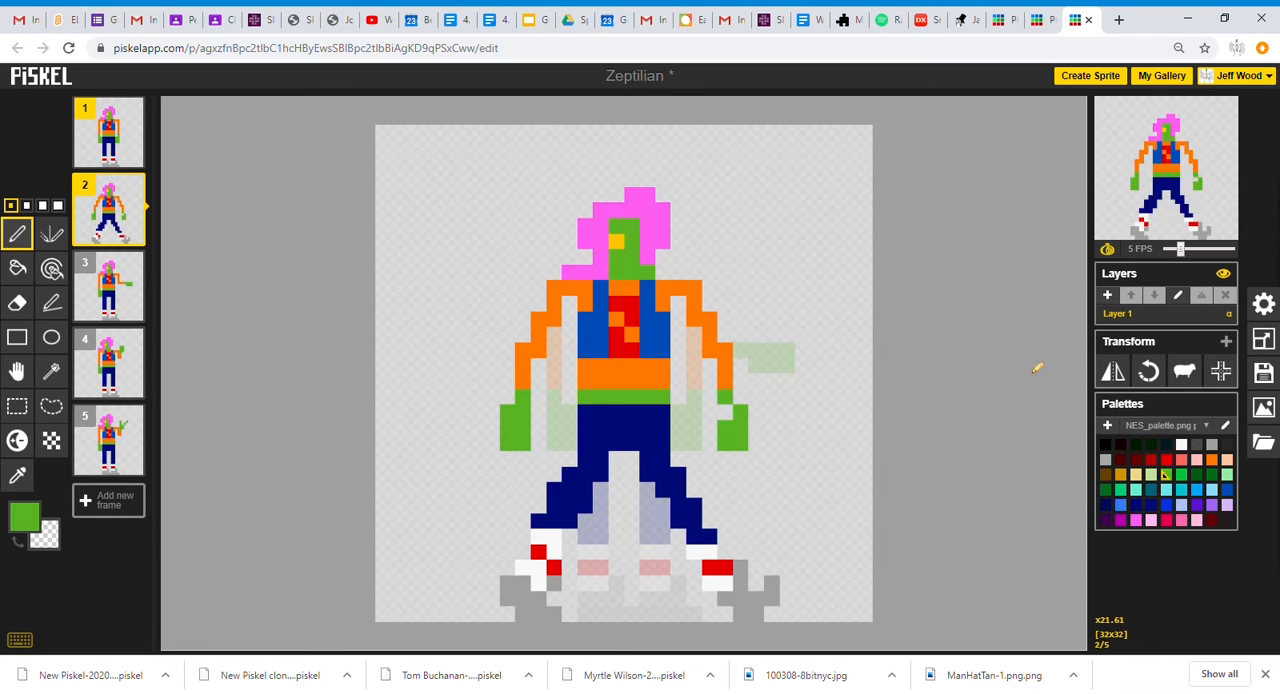
Select the head and hair in frame 2 and move them one pixel to the right.
click(17, 406)
drag(555, 179, 678, 272)
shift+drag(621, 242, 637, 242)
click(762, 241)
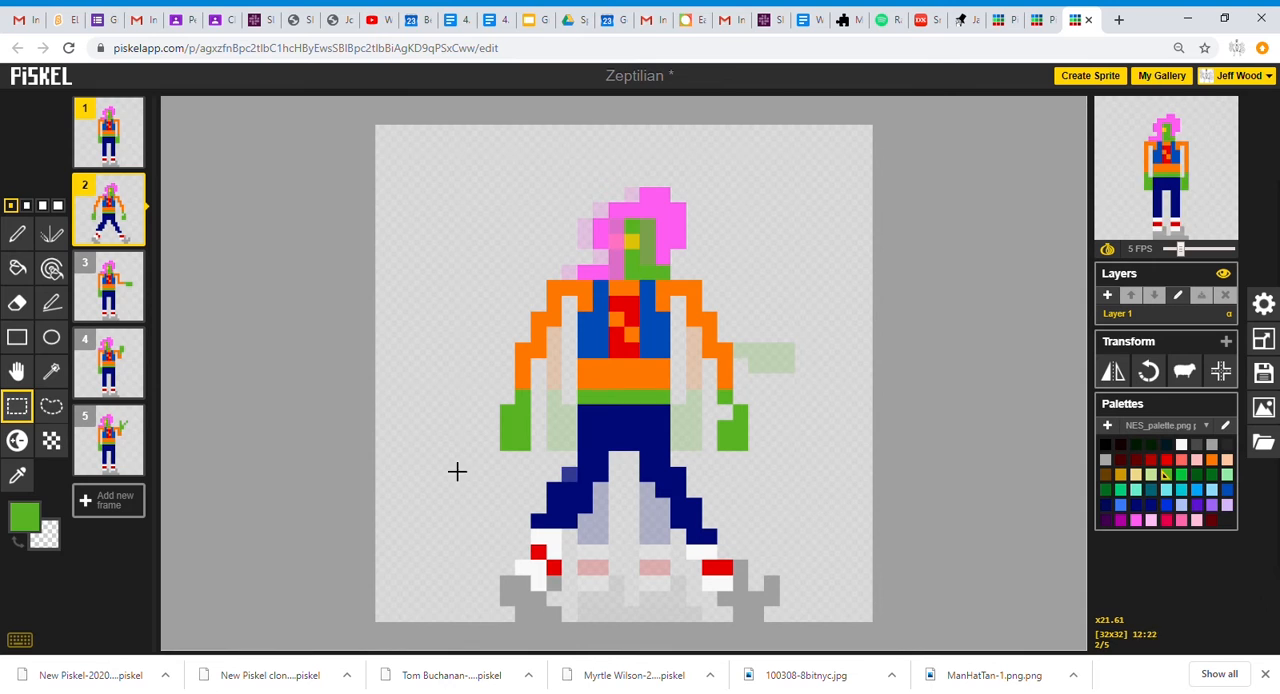
Preview the animation with frames 3, 4 and 5 included, then restrict it to frames 1 and 2 again.
click(85, 263)
click(85, 340)
click(85, 416)
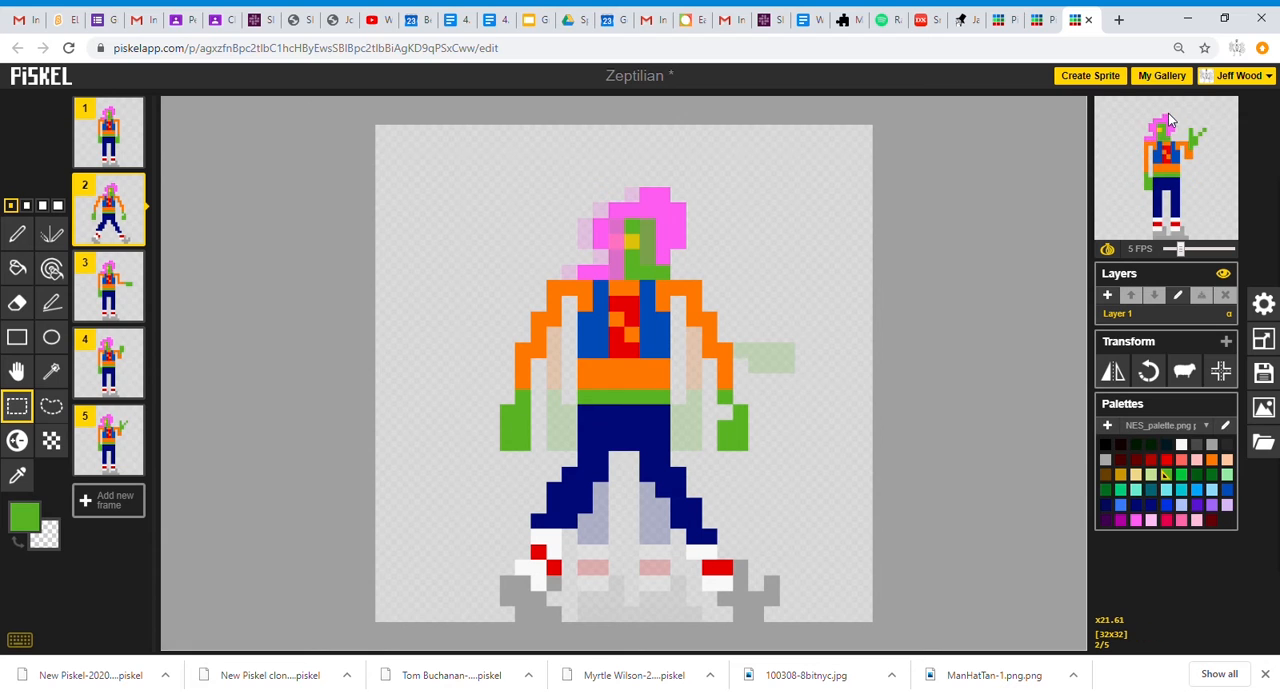
click(83, 188)
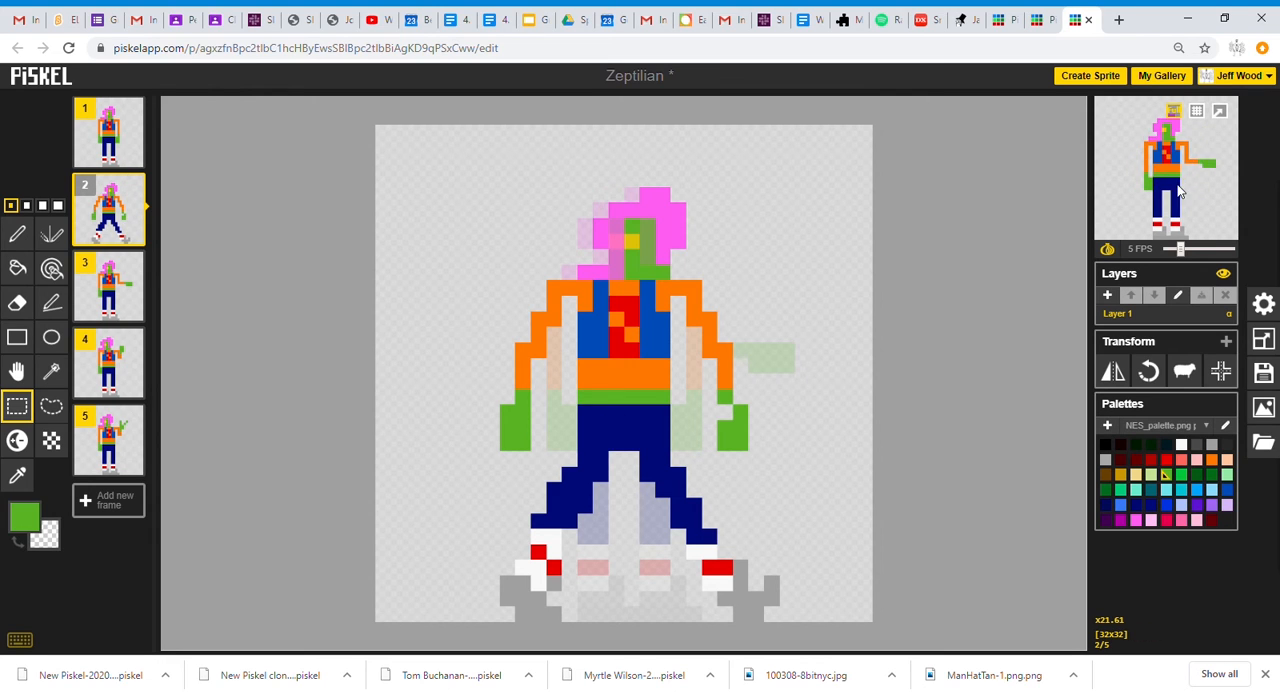
click(88, 267)
click(86, 342)
click(83, 418)
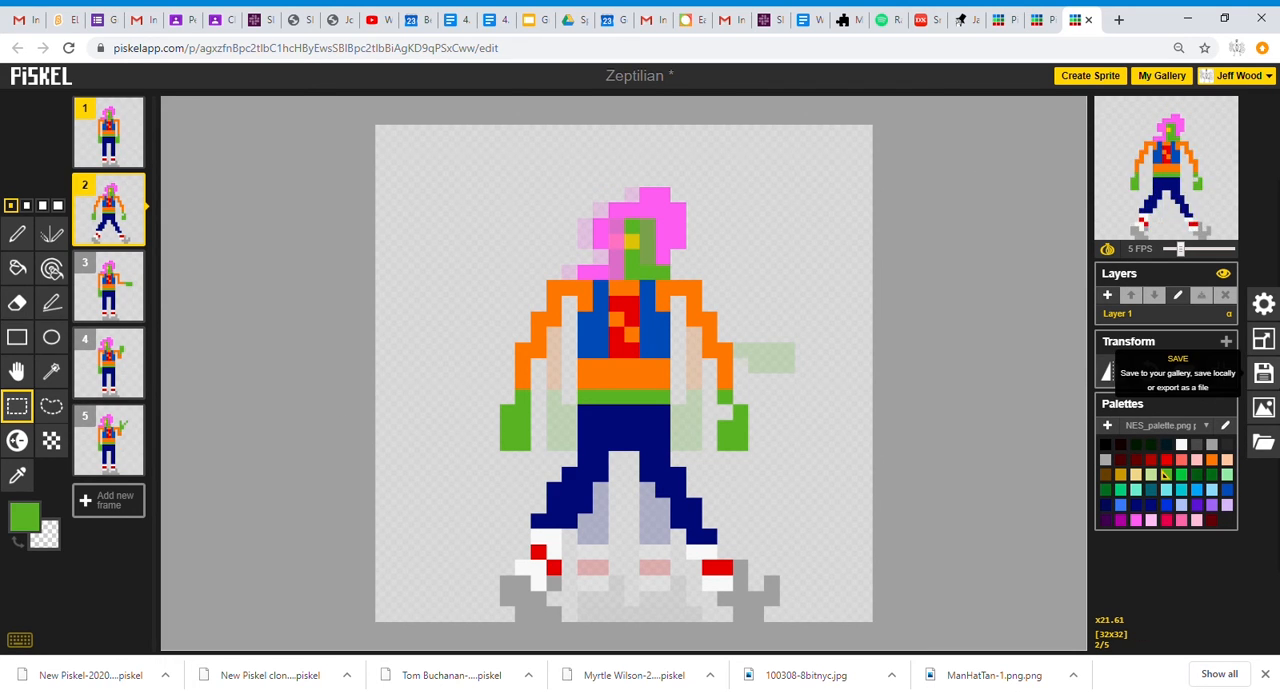
Save the Zeptilian sprite with its new walking frame to the online gallery.
click(1267, 374)
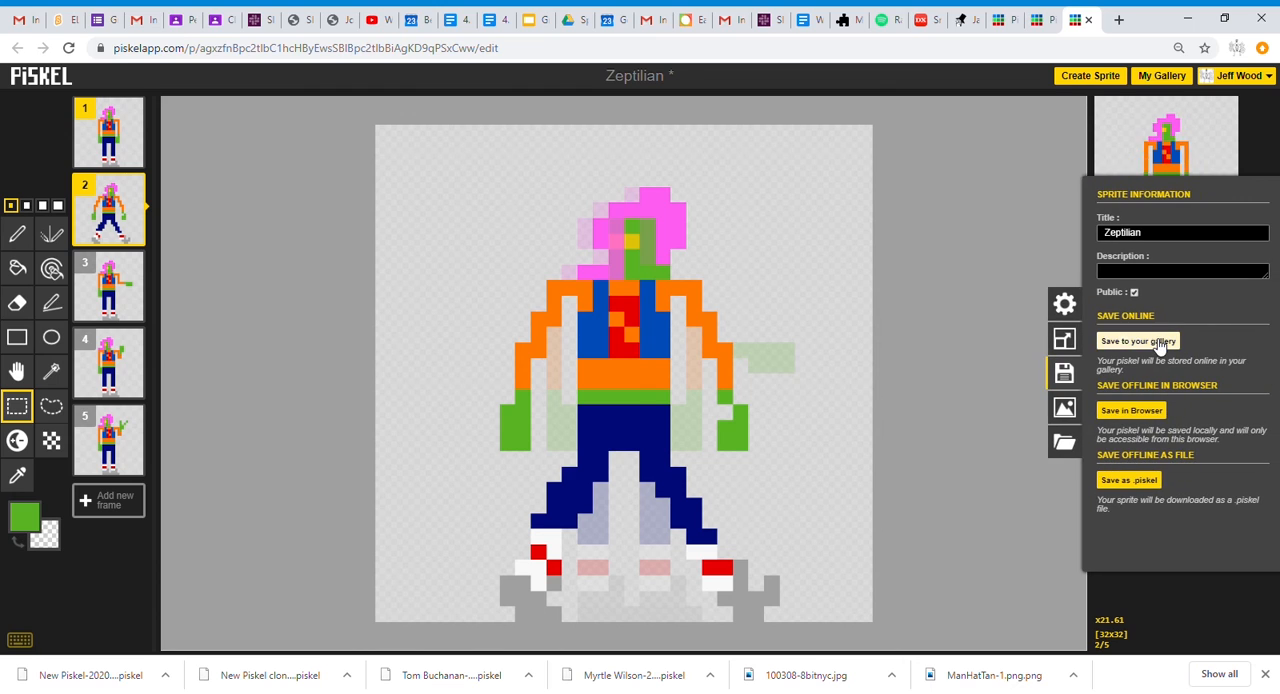
click(1157, 341)
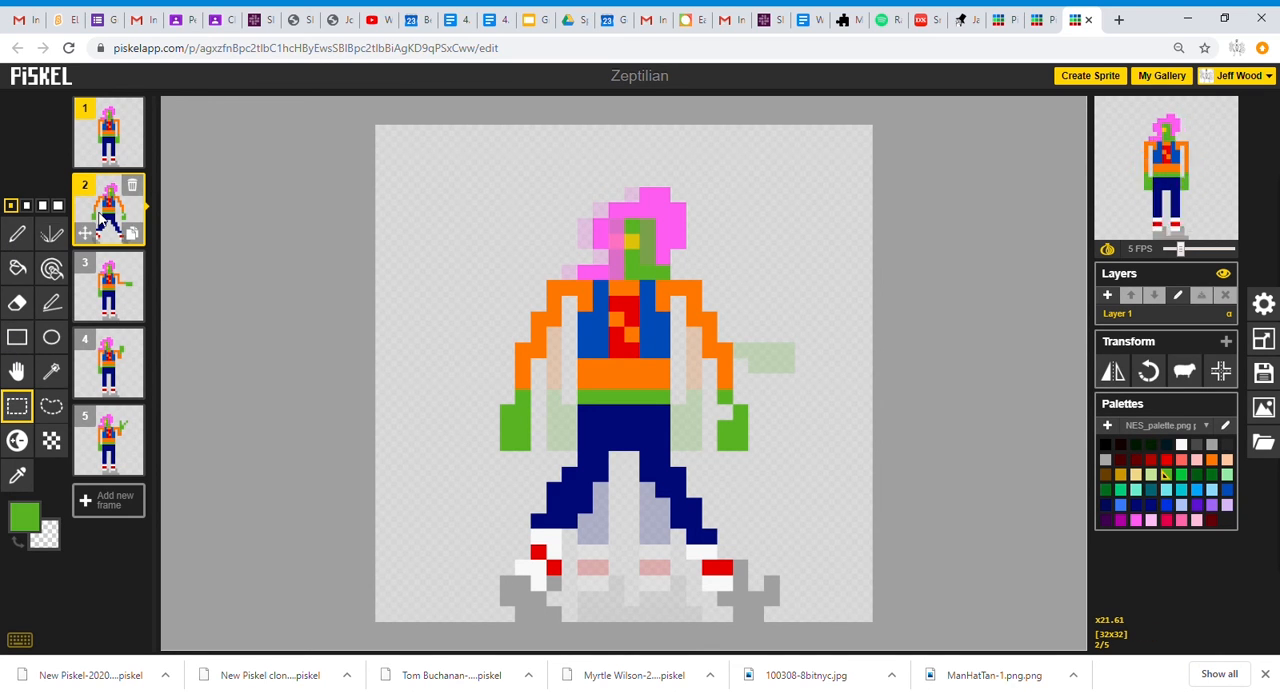
Duplicate frame 1 twice and raise the right-hand foot by one pixel in the newest copy.
click(105, 135)
click(132, 156)
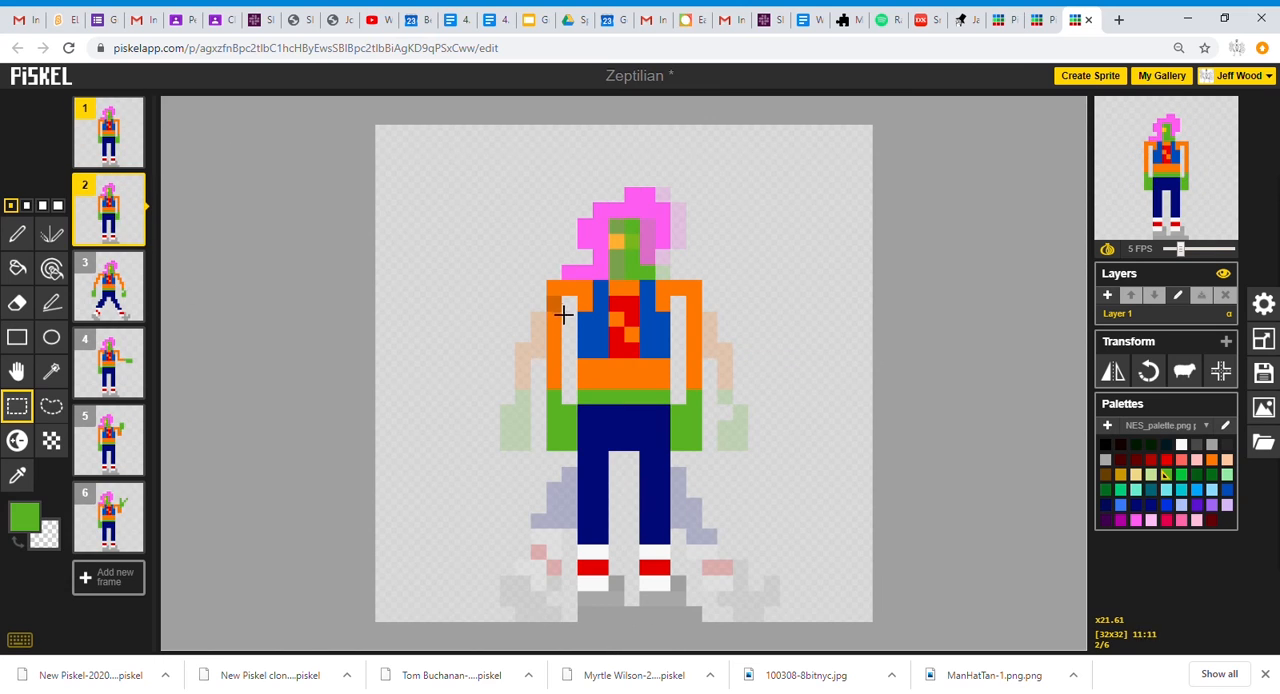
drag(570, 537, 714, 623)
click(763, 532)
click(132, 156)
mouse_move(666, 575)
mouse_down()
mouse_move(666, 560)
mouse_move(709, 614)
mouse_move(666, 588)
mouse_up()
click(762, 535)
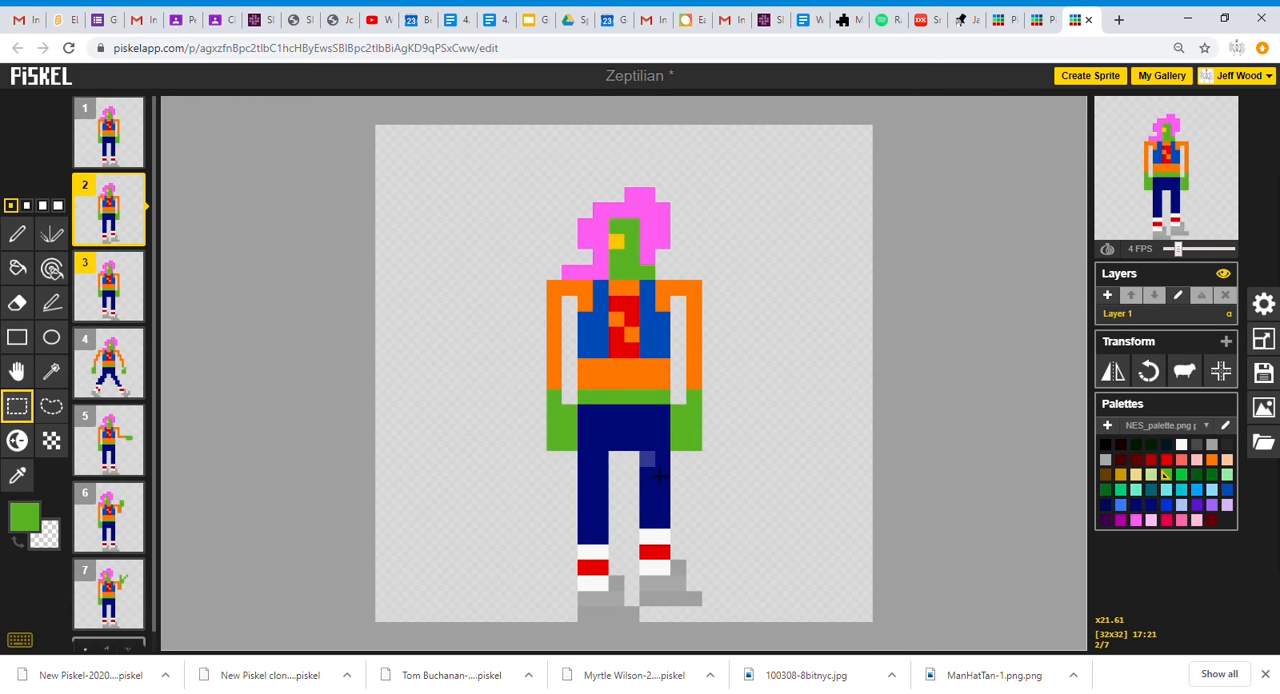
Duplicate frame 1 again and move each leg of the copy one pixel outward, with frame 1 included in the preview.
mouse_move(141, 199)
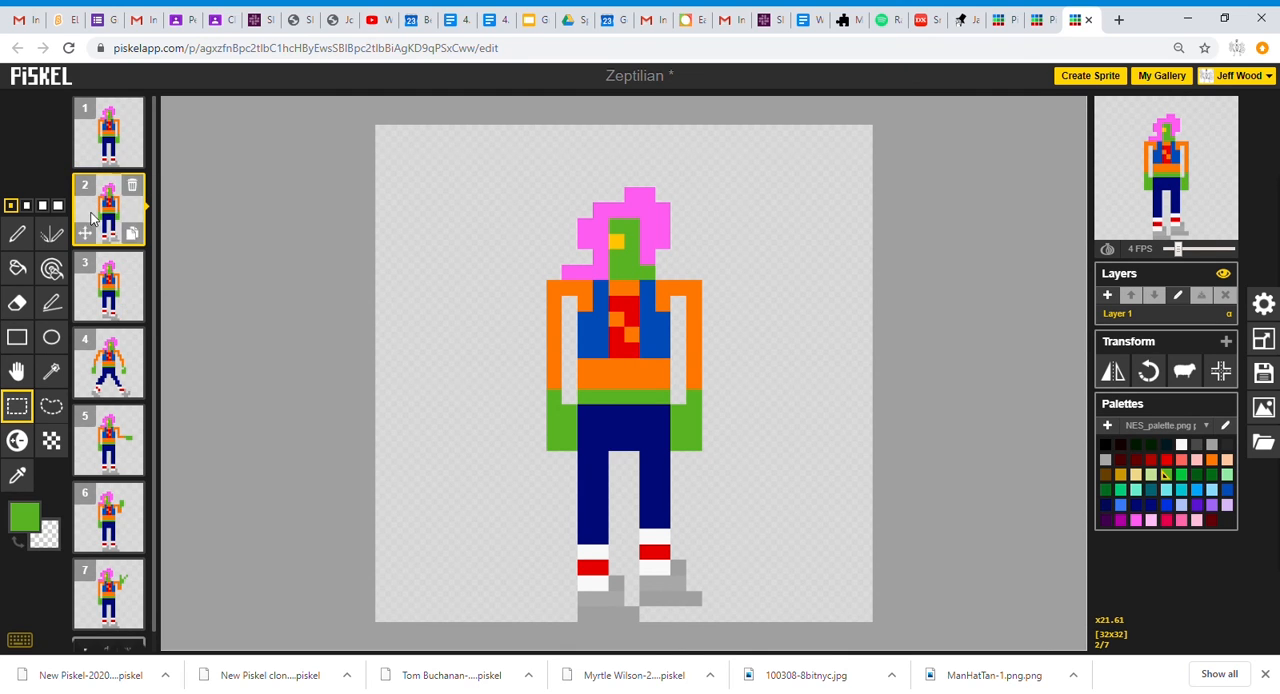
click(133, 159)
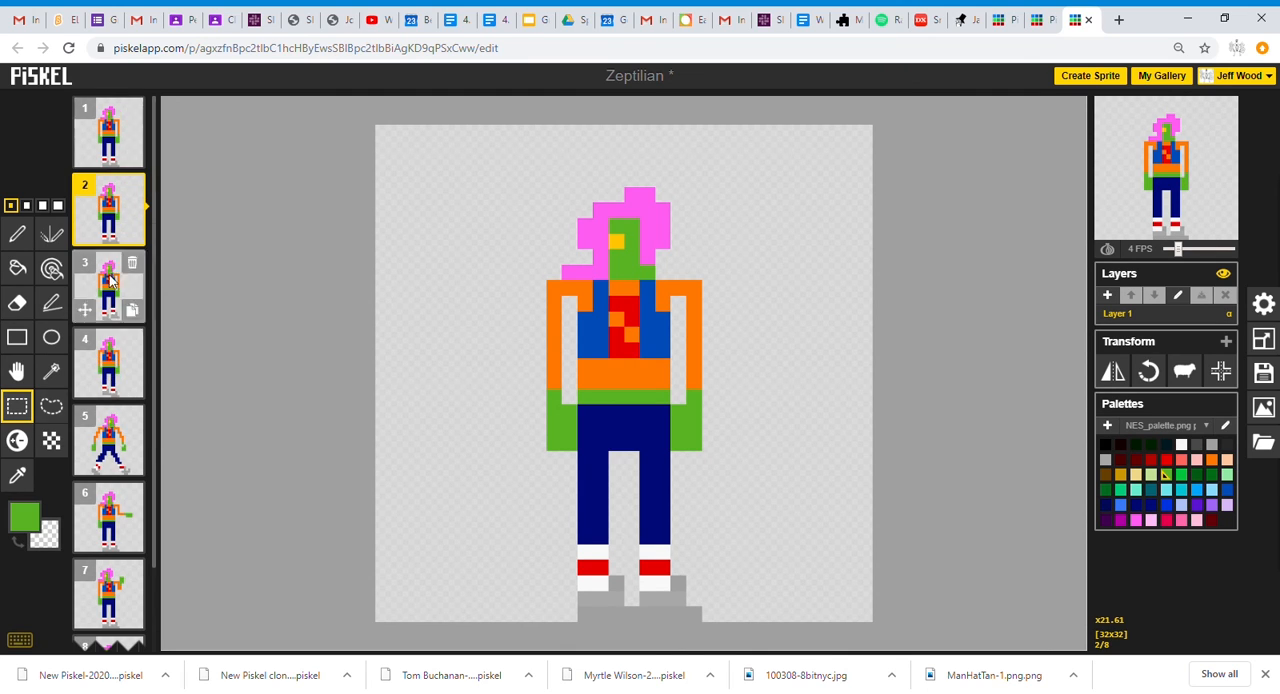
click(711, 640)
mouse_move(677, 467)
mouse_down()
mouse_move(700, 628)
mouse_move(710, 618)
mouse_move(679, 478)
mouse_up()
click(794, 483)
click(85, 109)
drag(569, 458, 635, 617)
drag(595, 512, 583, 514)
key(Return)
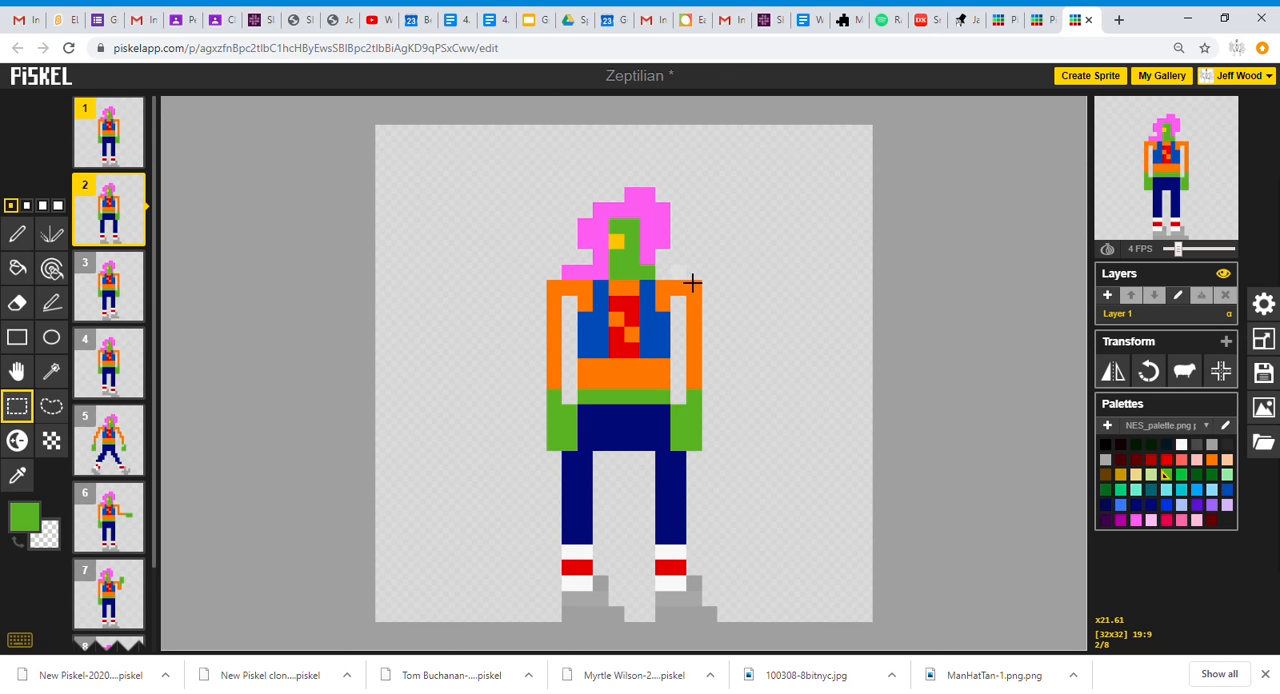
Select each arm with its hand in frame 2 and move both up one pixel.
click(723, 397)
drag(680, 275, 694, 411)
key(Return)
drag(557, 289, 572, 444)
drag(568, 426, 568, 410)
click(818, 392)
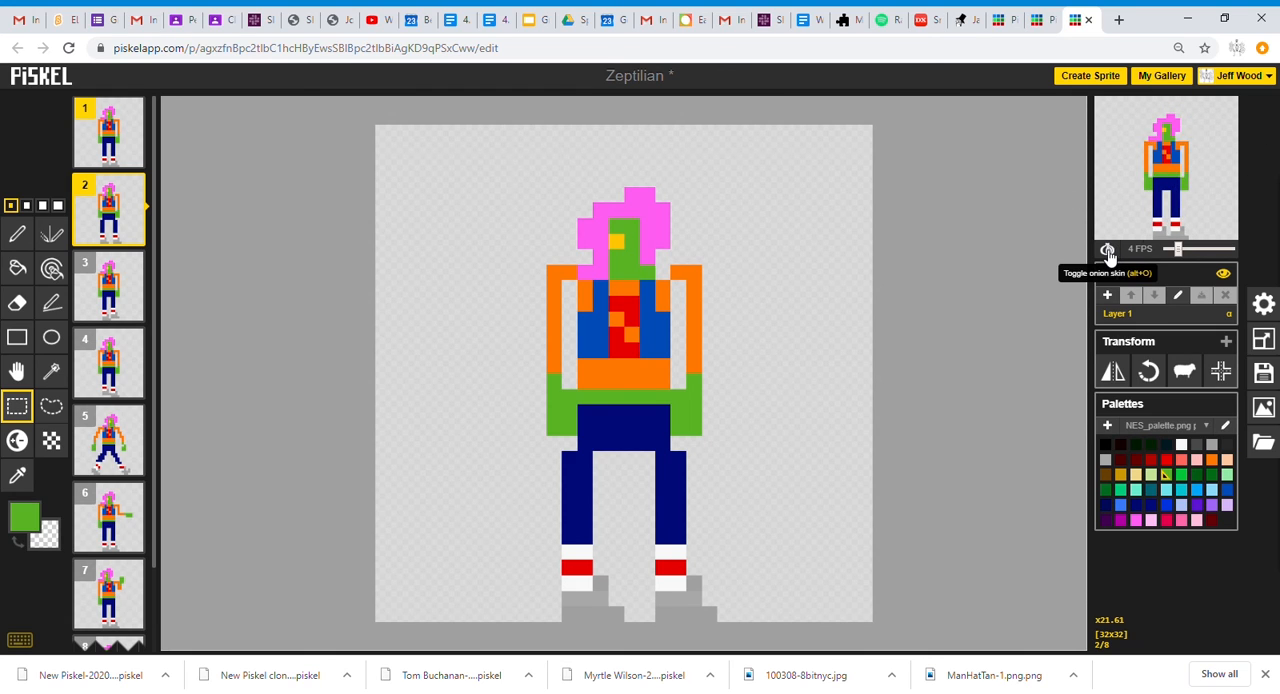
Restrict the animation preview to frames 3 and 4 to check the foot movement.
mouse_move(1128, 246)
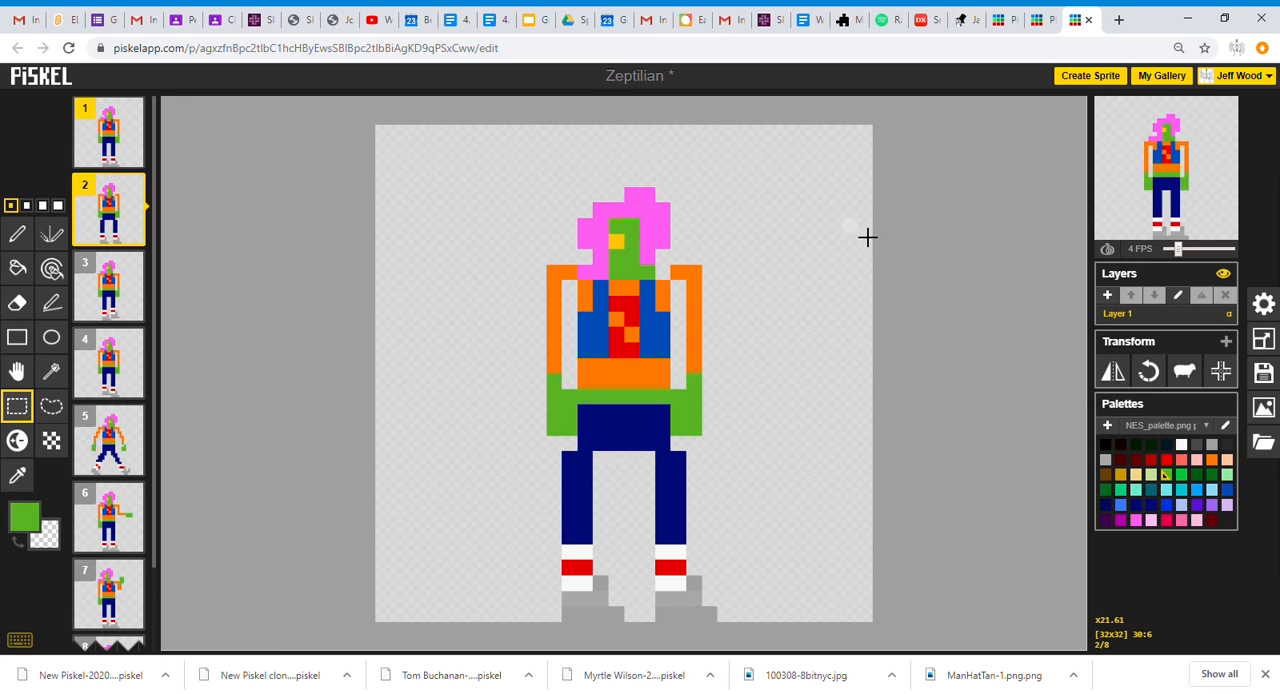
click(89, 189)
click(84, 340)
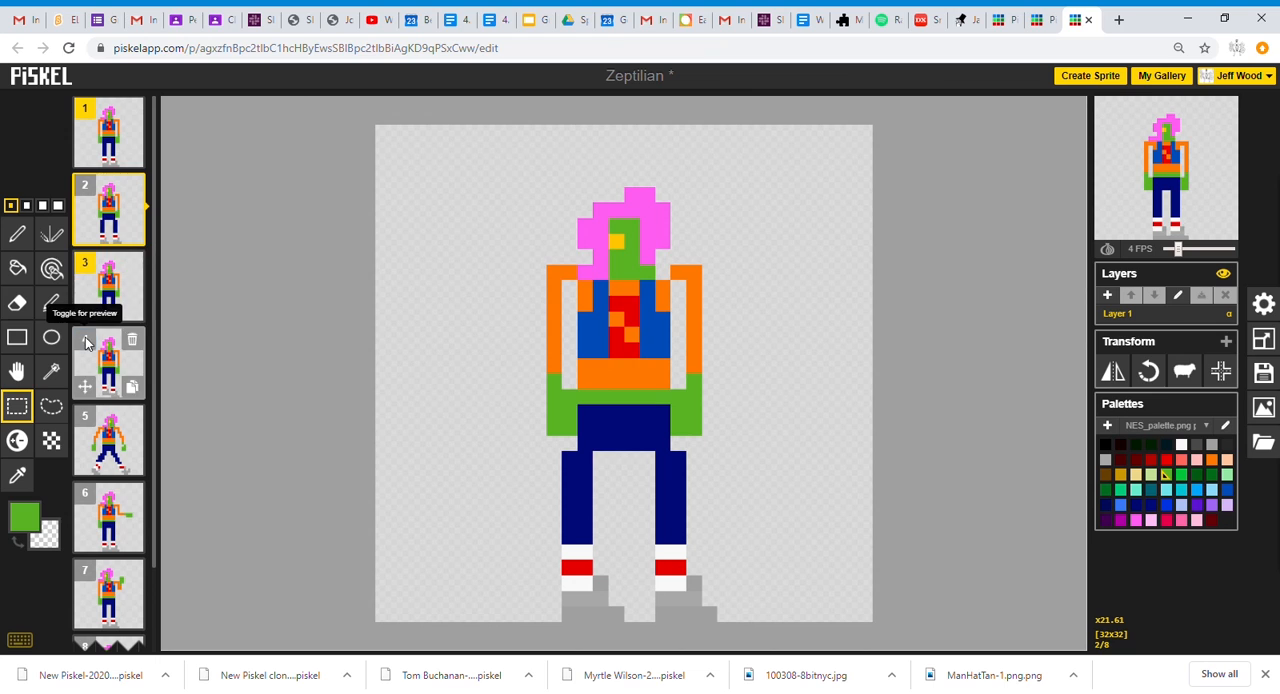
click(85, 108)
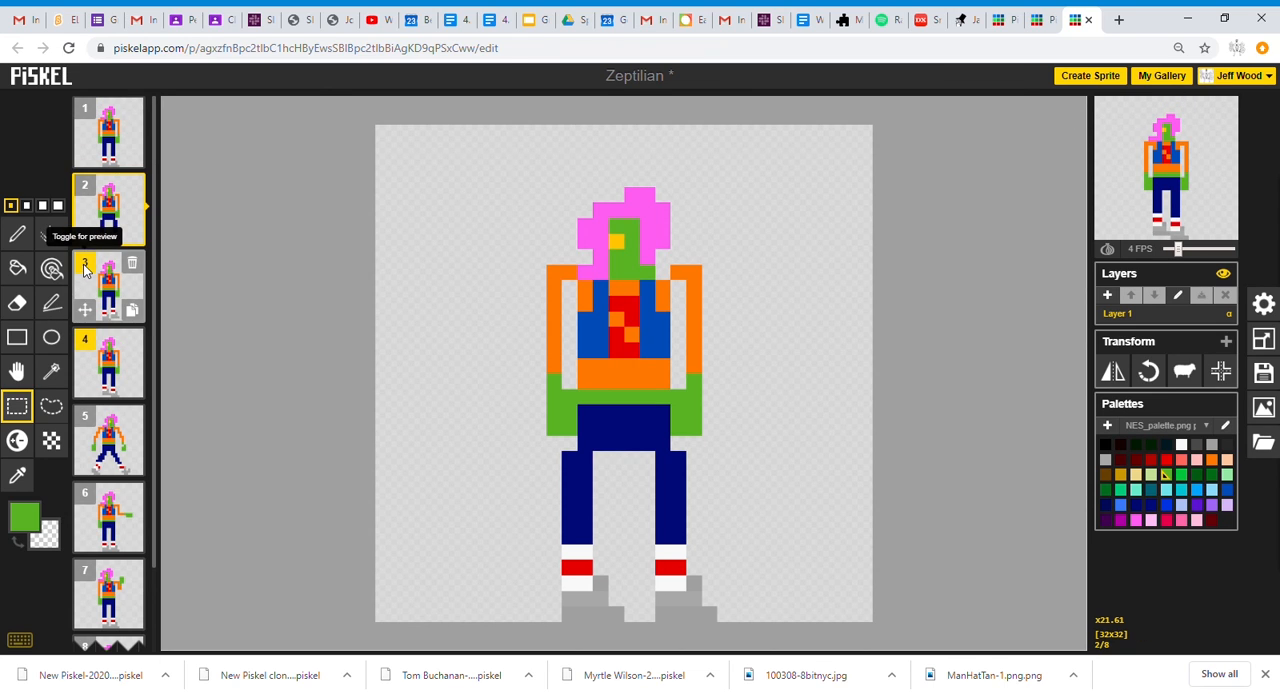
Restrict the animation preview to frames 1 and 5.
click(84, 340)
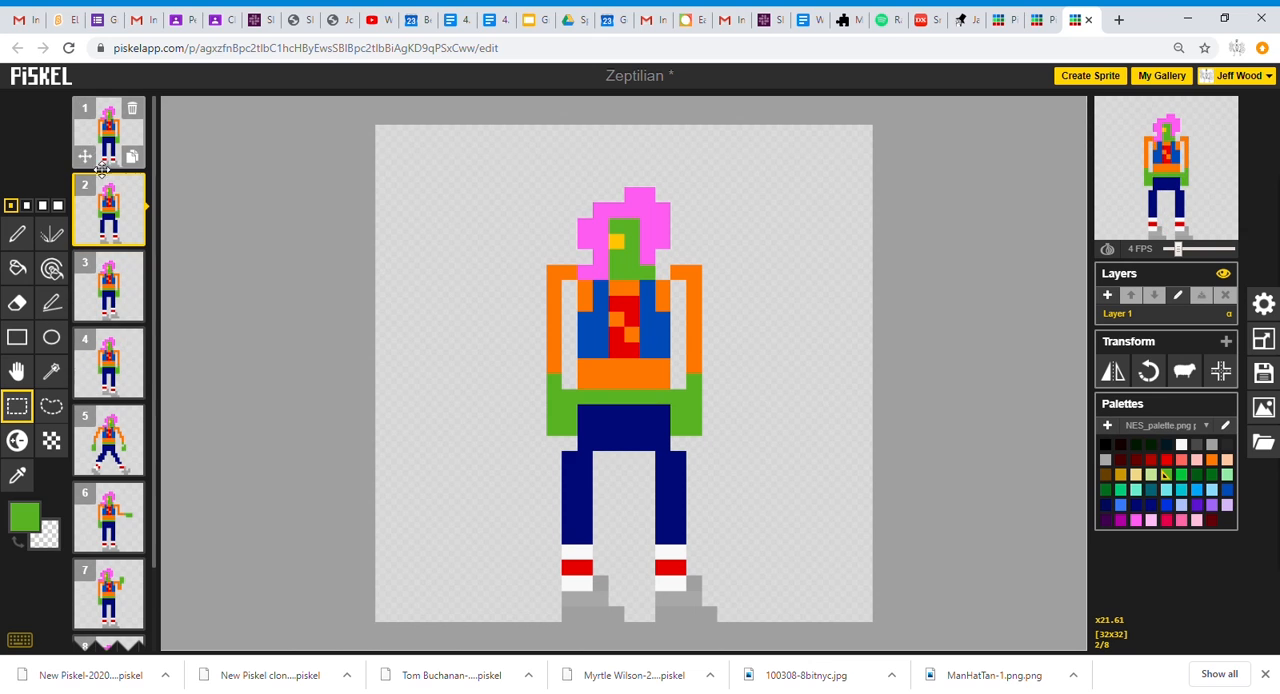
click(85, 108)
click(84, 417)
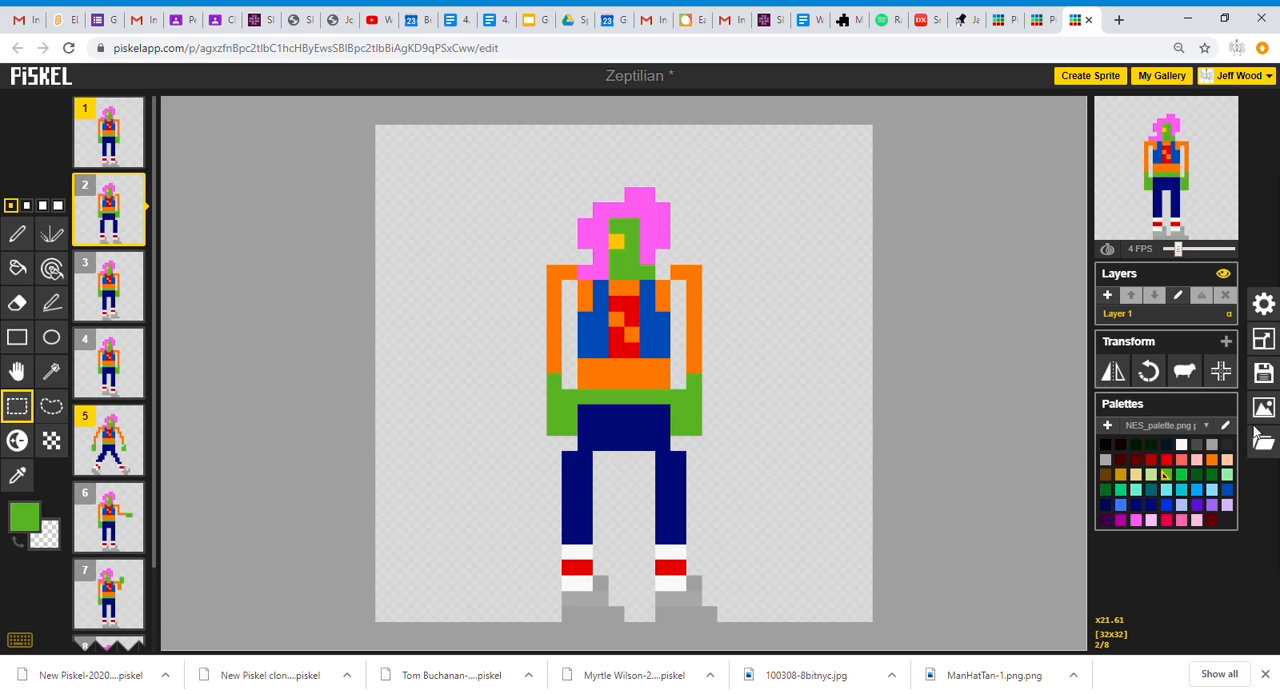
Save the Zeptilian sprite with the added movement frames to the online gallery.
click(1263, 372)
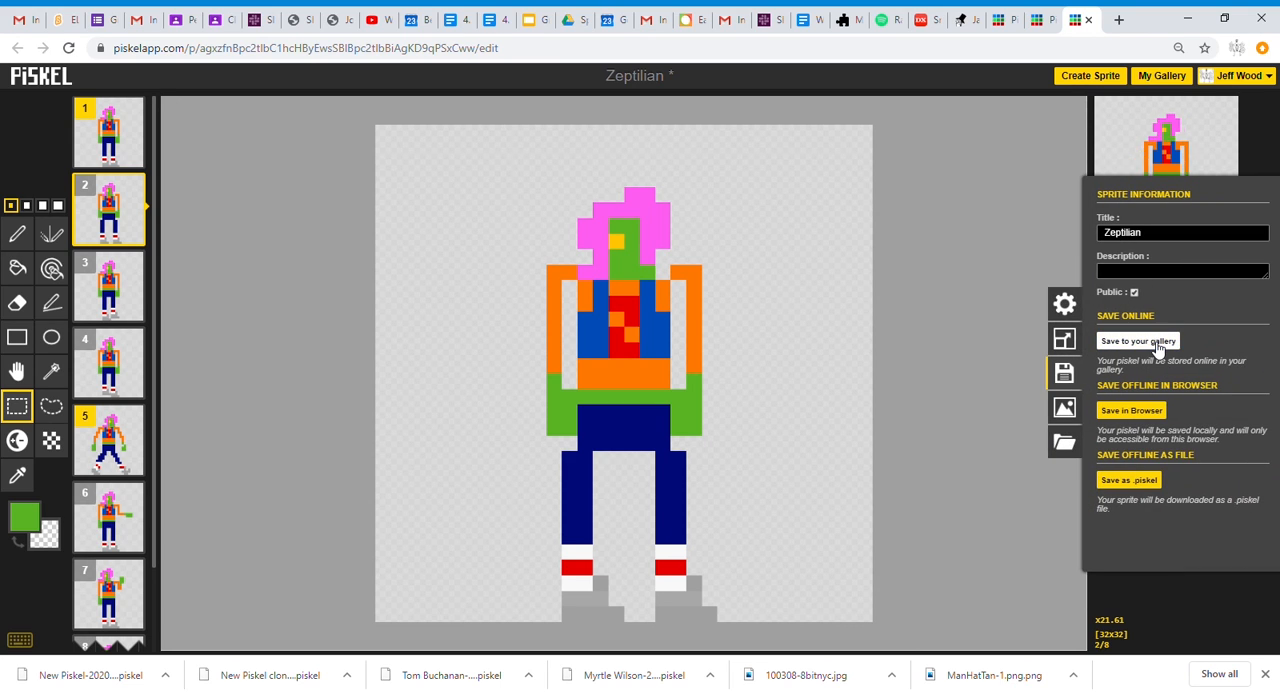
click(1158, 343)
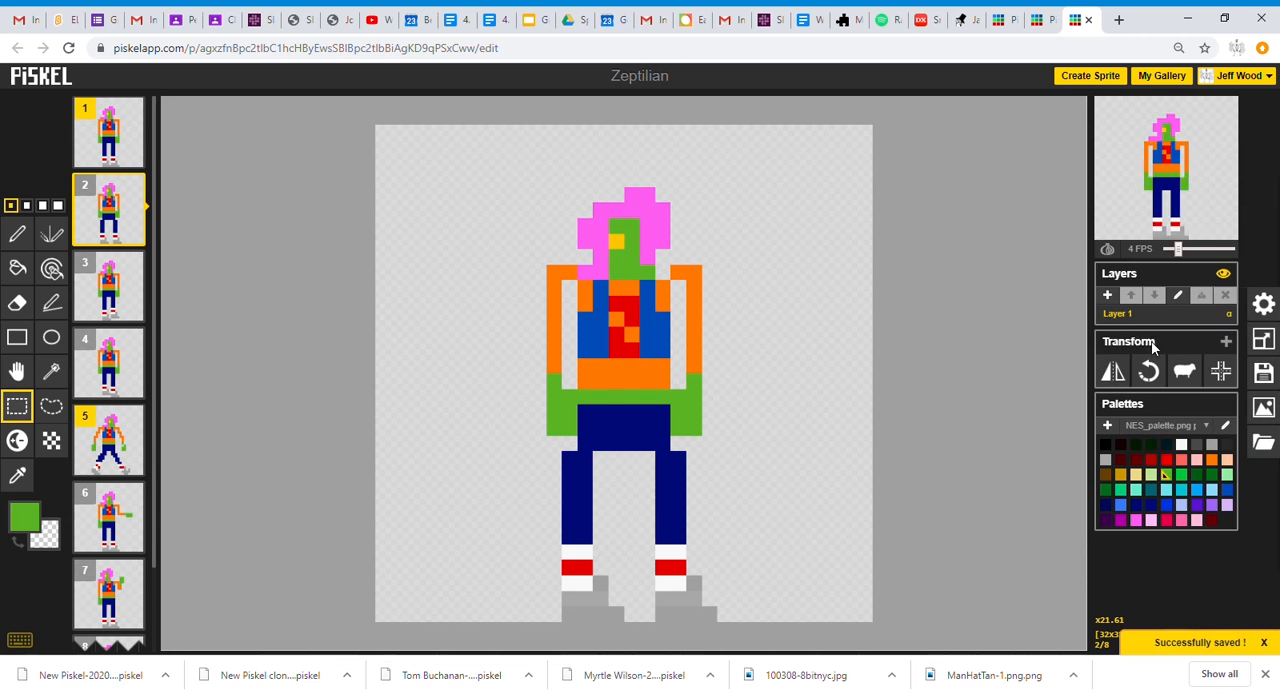